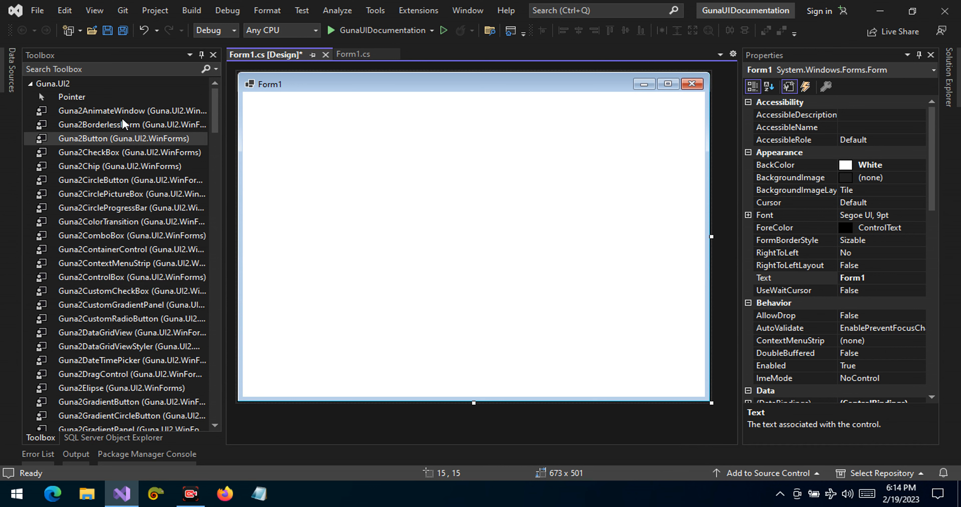
# Step: Search the toolbox for "pro" and place a Guna2ProgressBar in the upper middle of Form1
pyautogui.click(119, 69)
pyautogui.write('pro')
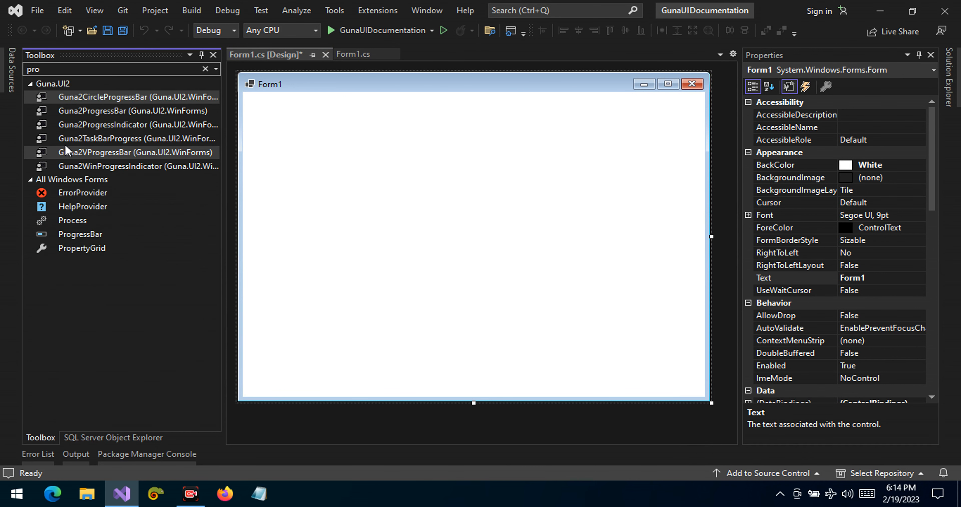
pyautogui.moveTo(71, 111); pyautogui.dragTo(356, 192)
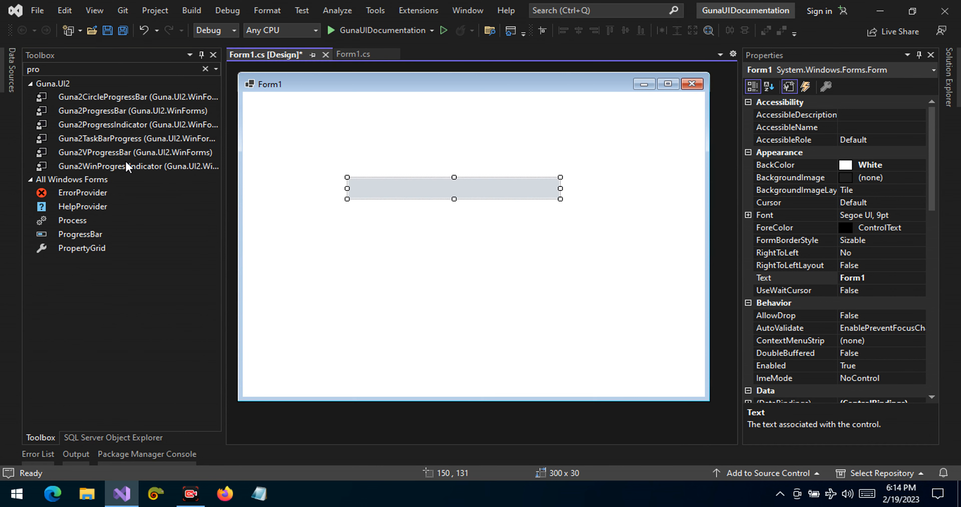
pyautogui.moveTo(97, 98); pyautogui.dragTo(372, 276)
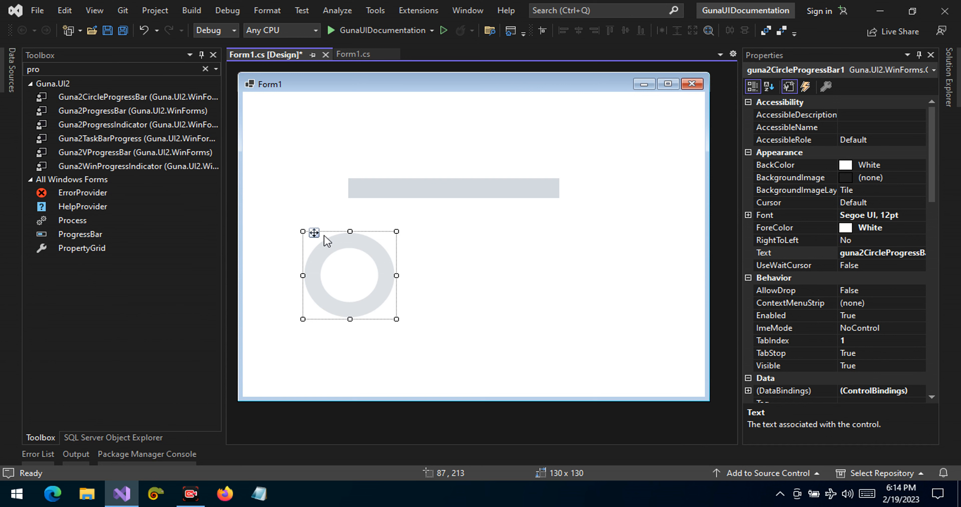
pyautogui.moveTo(304, 233); pyautogui.dragTo(398, 225)
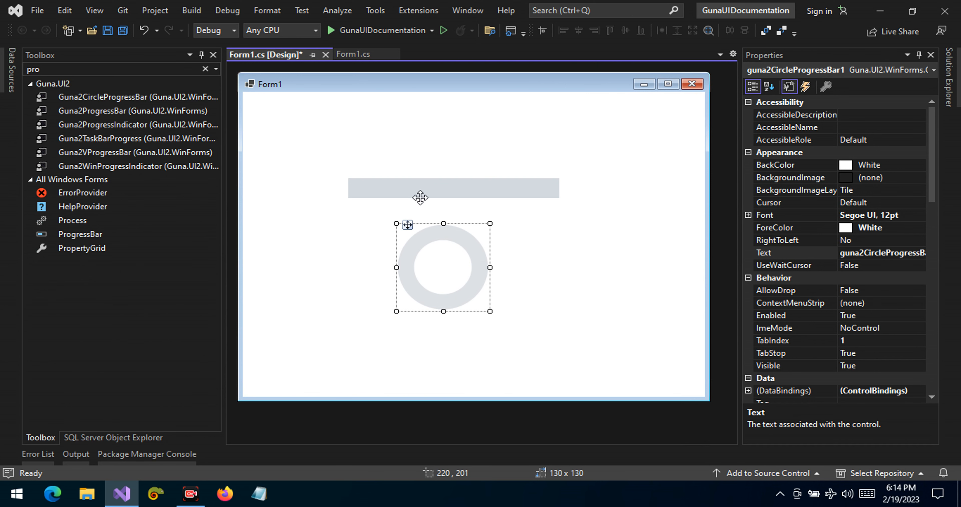
pyautogui.rightClick(410, 231)
pyautogui.click(439, 386)
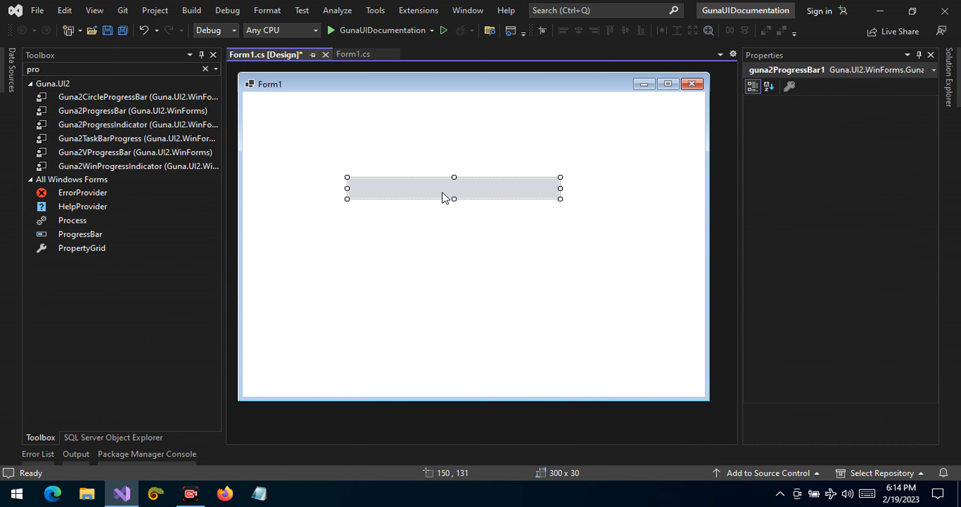
# Step: Move the Guna progress bar to about 185, 206 and add a standard ProgressBar above it, widened to 300 pixels
pyautogui.moveTo(444, 189); pyautogui.dragTo(468, 238)
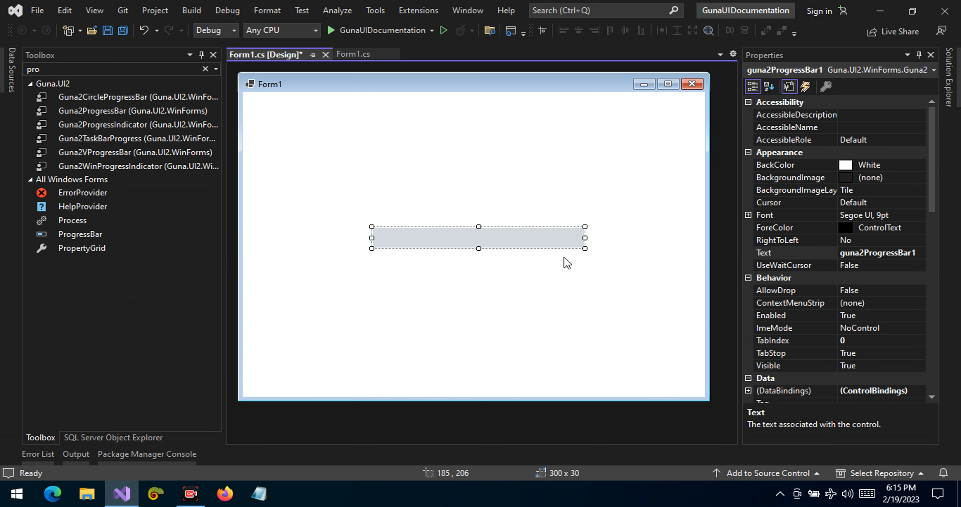
pyautogui.moveTo(80, 235); pyautogui.dragTo(376, 193)
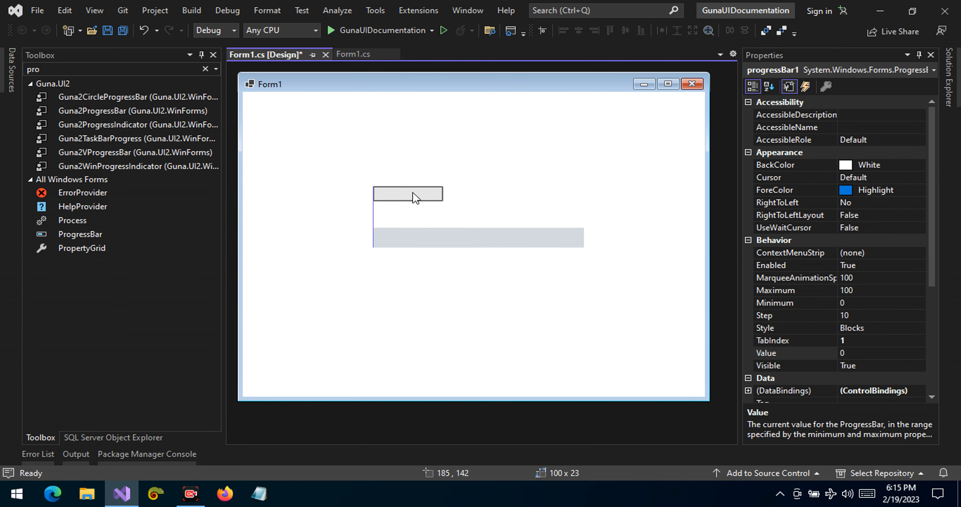
pyautogui.moveTo(444, 194); pyautogui.dragTo(584, 194)
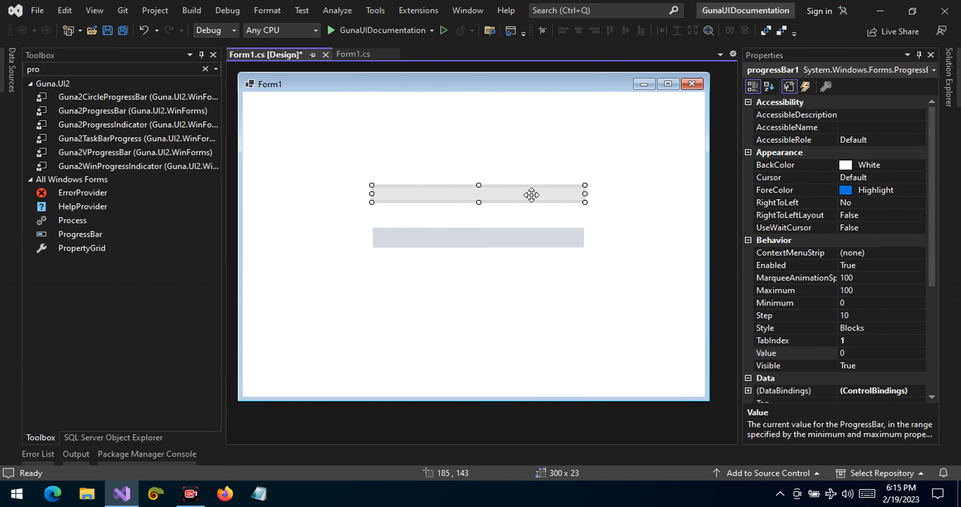
# Step: Set the Value of the standard ProgressBar to 50
pyautogui.click(486, 244)
pyautogui.click(488, 307)
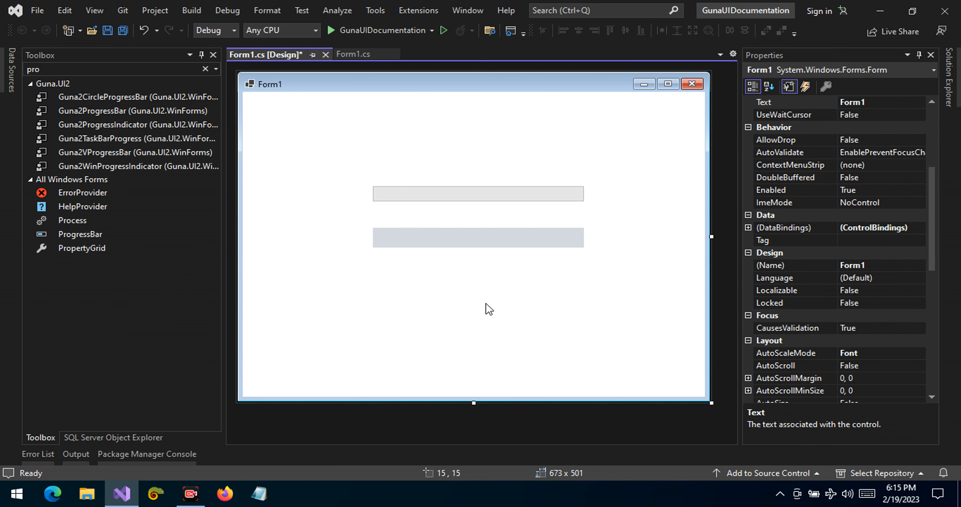
pyautogui.click(478, 240)
pyautogui.click(469, 195)
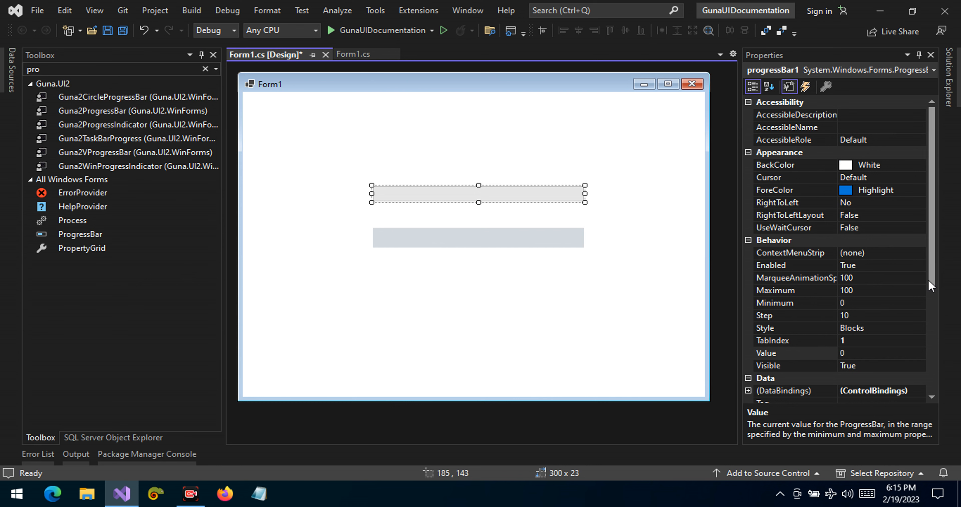
pyautogui.click(863, 352)
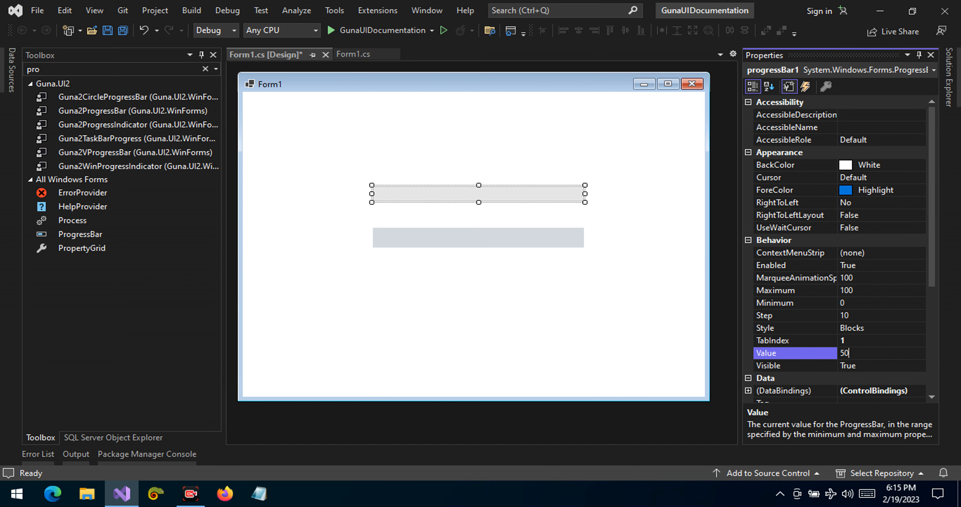
pyautogui.click(882, 339)
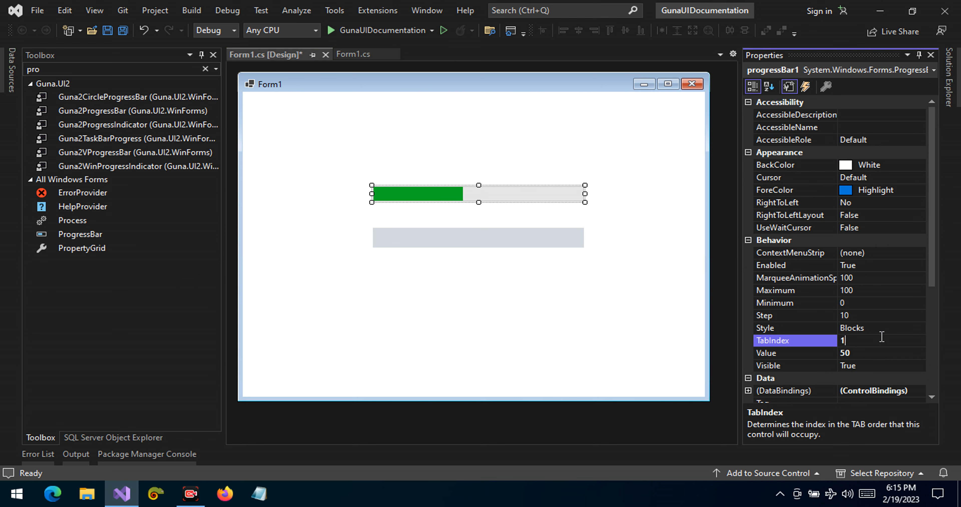
# Step: Set the Value of the Guna progress bar below the standard one to 50
pyautogui.click(496, 243)
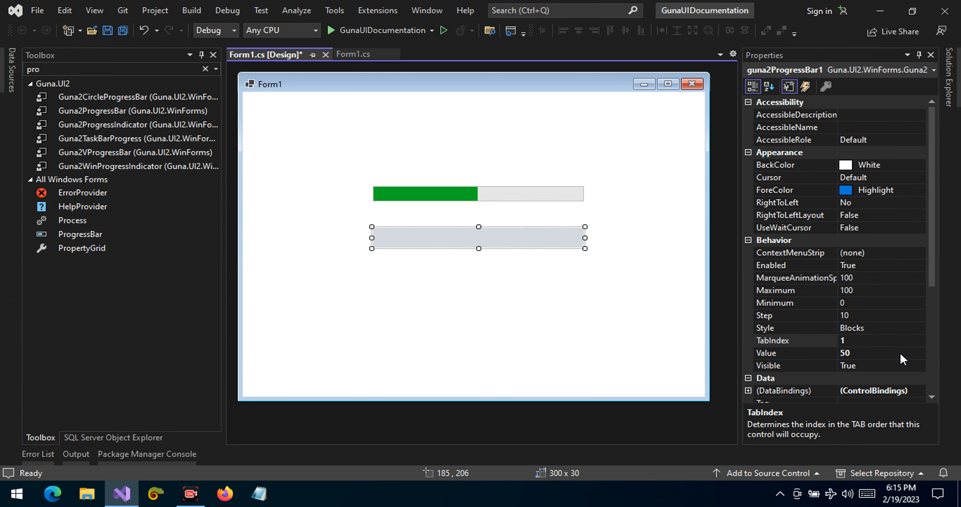
pyautogui.scroll(-15, 931, 367)
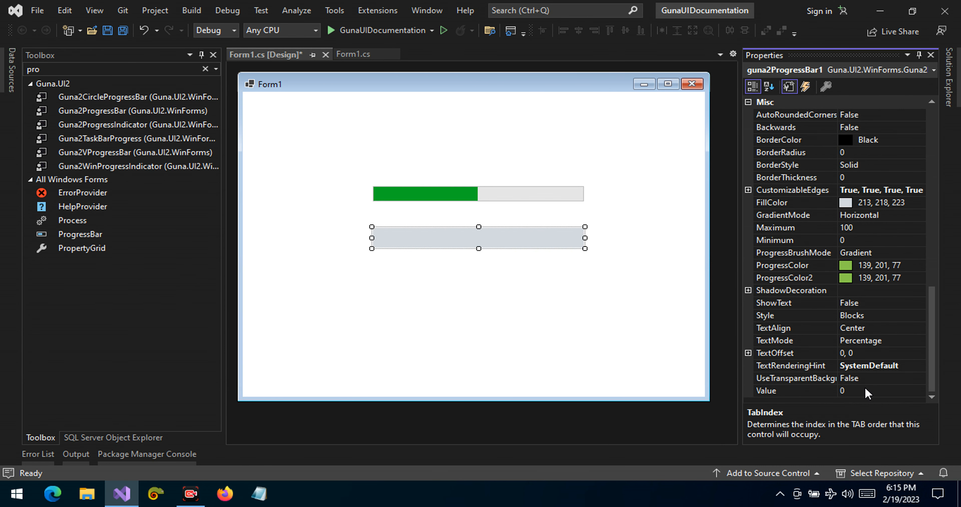
pyautogui.click(866, 390)
pyautogui.write('50')
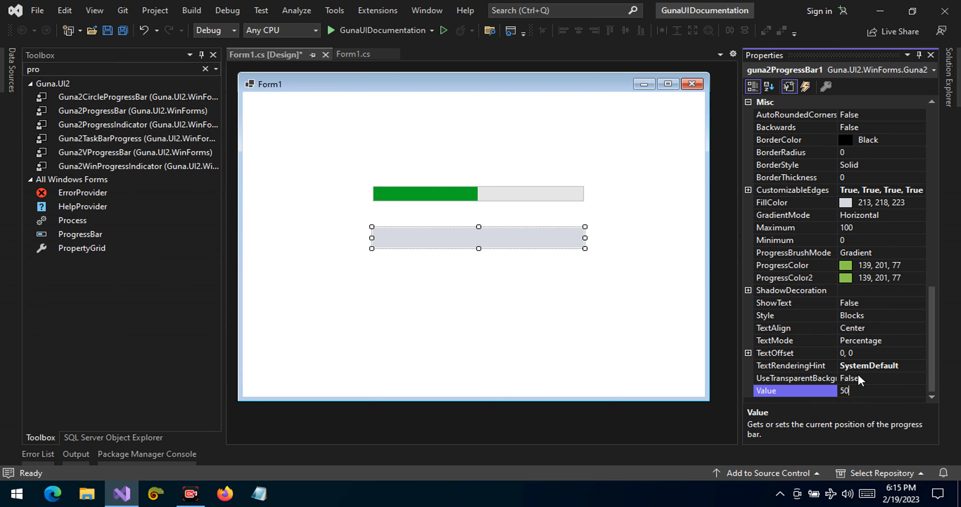
pyautogui.click(860, 377)
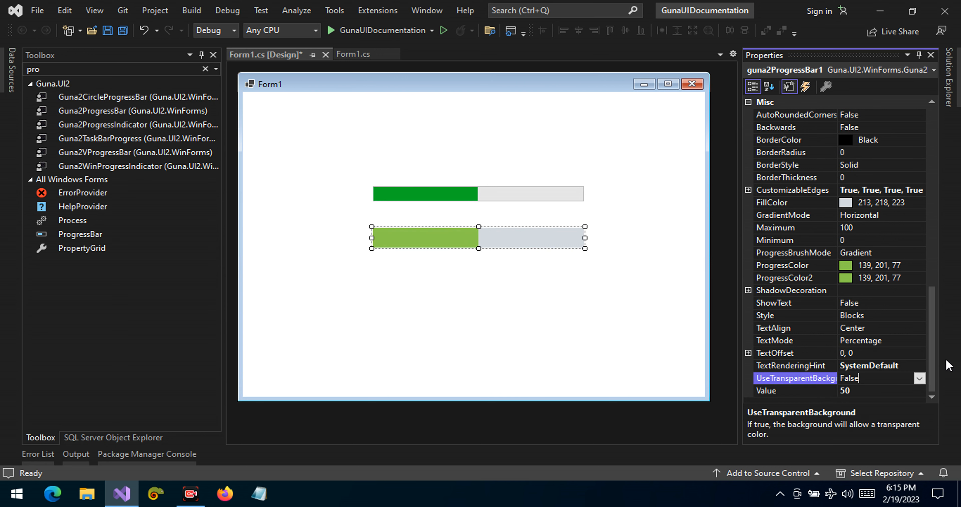
# Step: Set the Guna progress bar's ProgressColor to Fuchsia from the custom palette
pyautogui.click(795, 266)
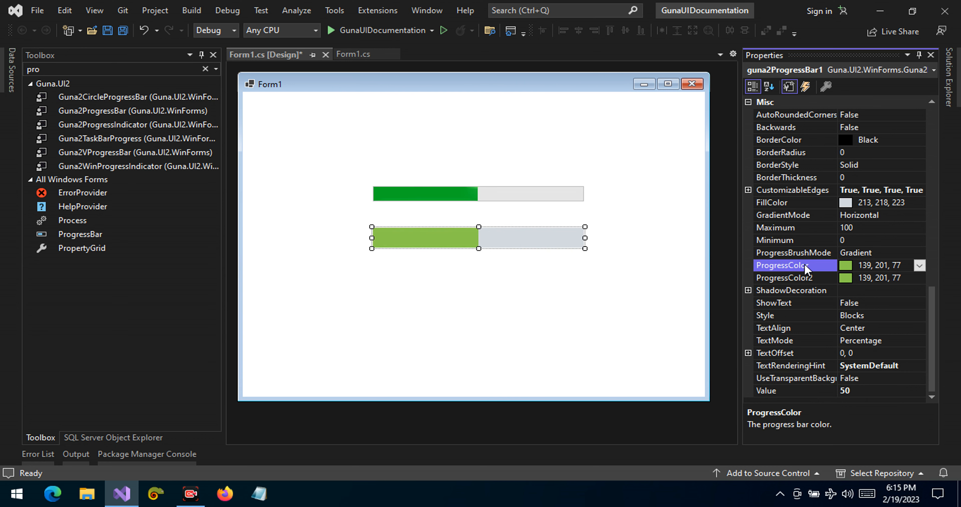
pyautogui.click(920, 265)
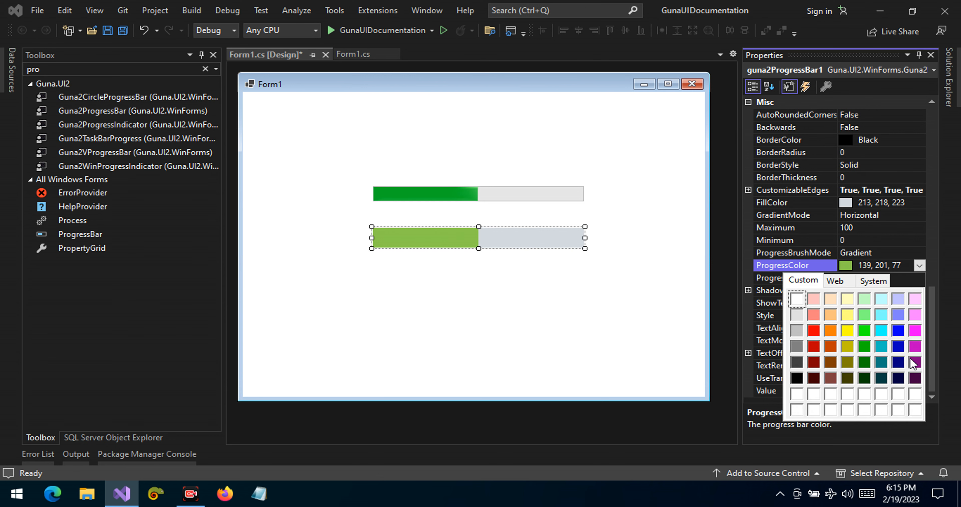
pyautogui.click(916, 334)
# Step: Set the Guna progress bar's ProgressColor2 to Red from the custom palette
pyautogui.click(919, 278)
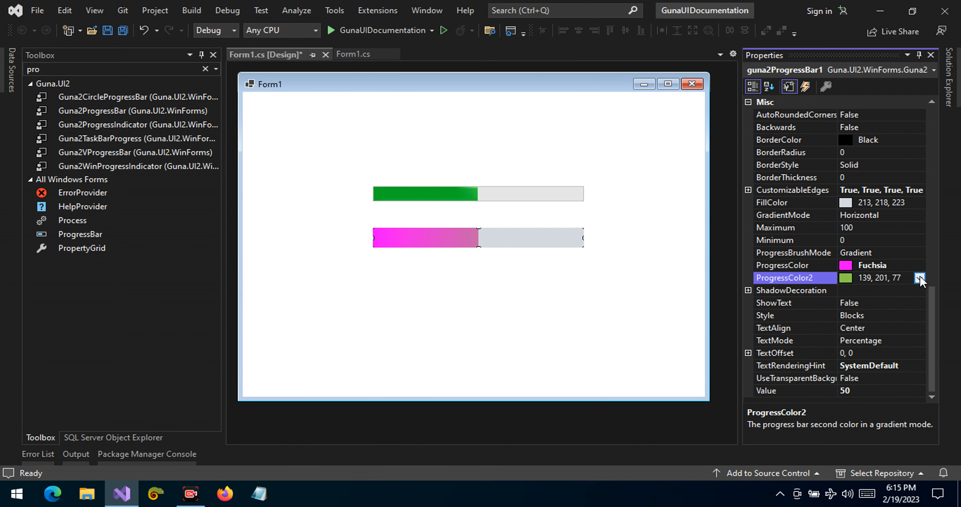
pyautogui.click(920, 277)
pyautogui.click(815, 341)
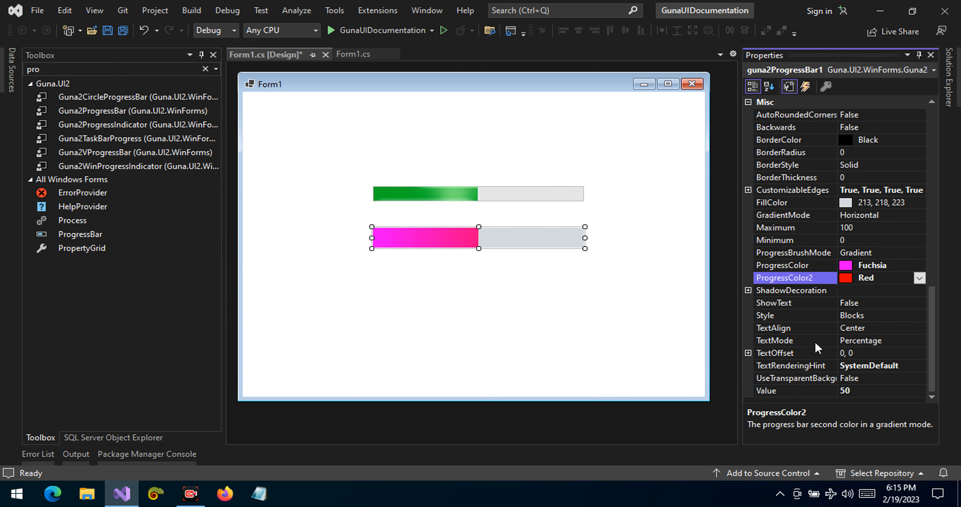
# Step: Set the Guna progress bar's ProgressColor2 to Black from the custom palette
pyautogui.click(920, 278)
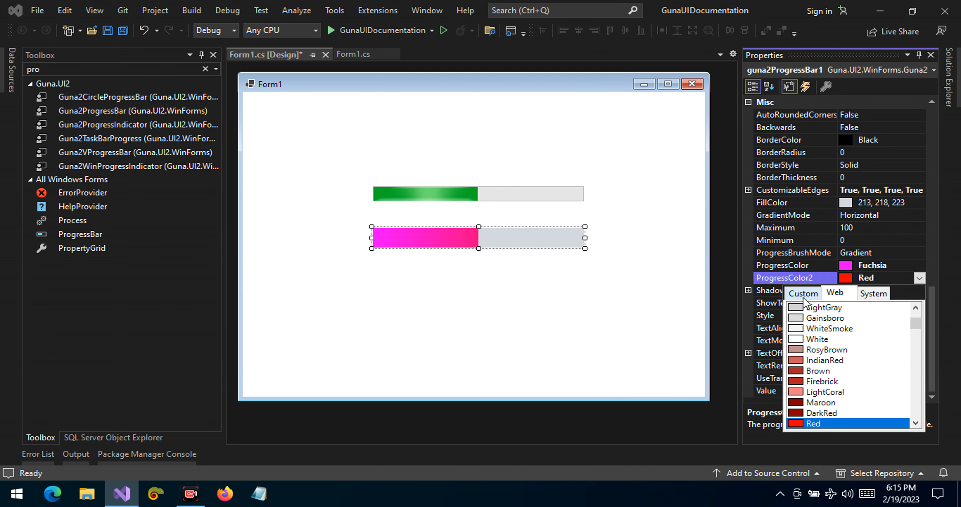
pyautogui.click(803, 293)
pyautogui.click(797, 391)
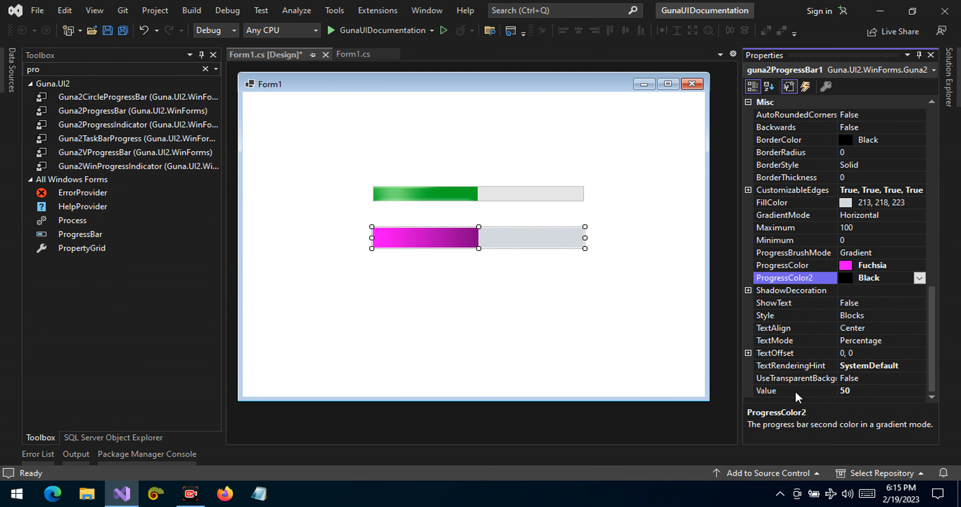
# Step: Switch the Guna progress bar's Backwards property to True and back to False
pyautogui.click(853, 115)
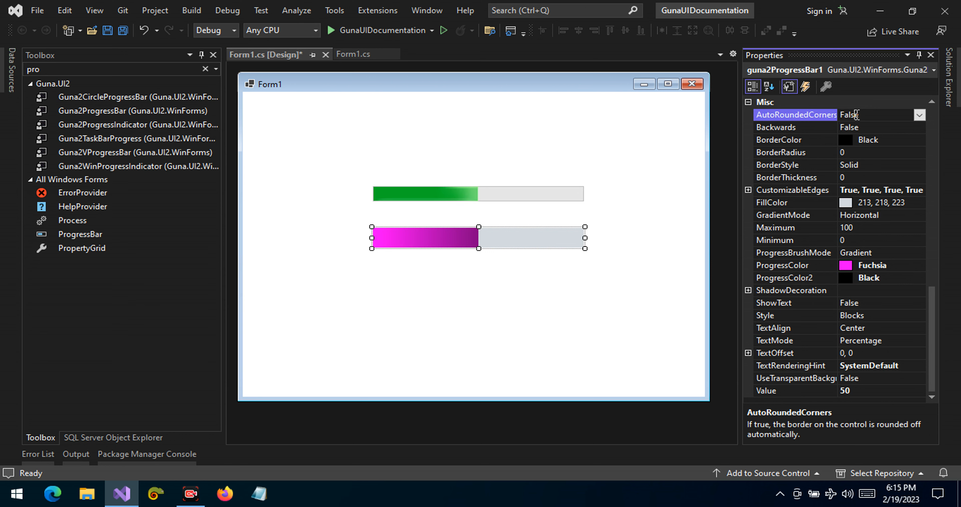
pyautogui.doubleClick(870, 127)
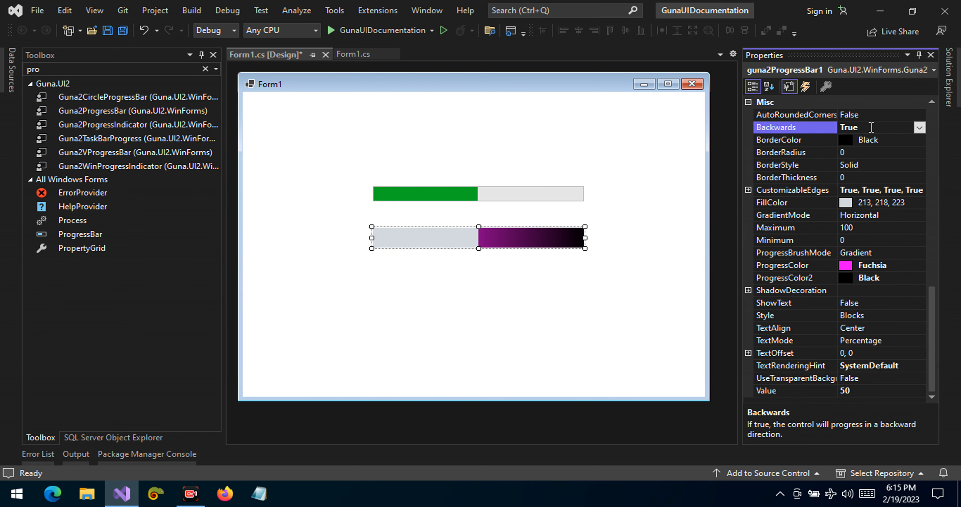
pyautogui.doubleClick(870, 128)
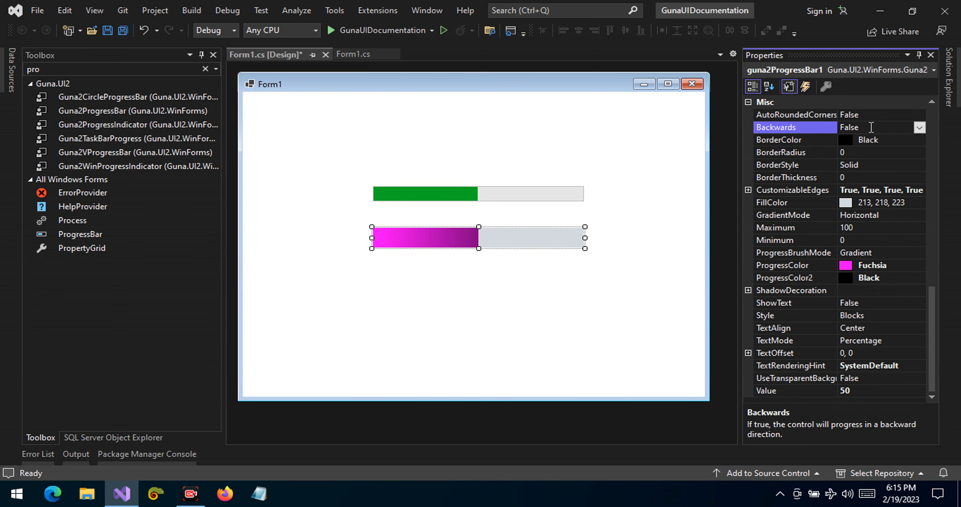
# Step: Set AutoRoundedCorners to True for the Guna progress bar and check its BorderRadius property
pyautogui.doubleClick(875, 114)
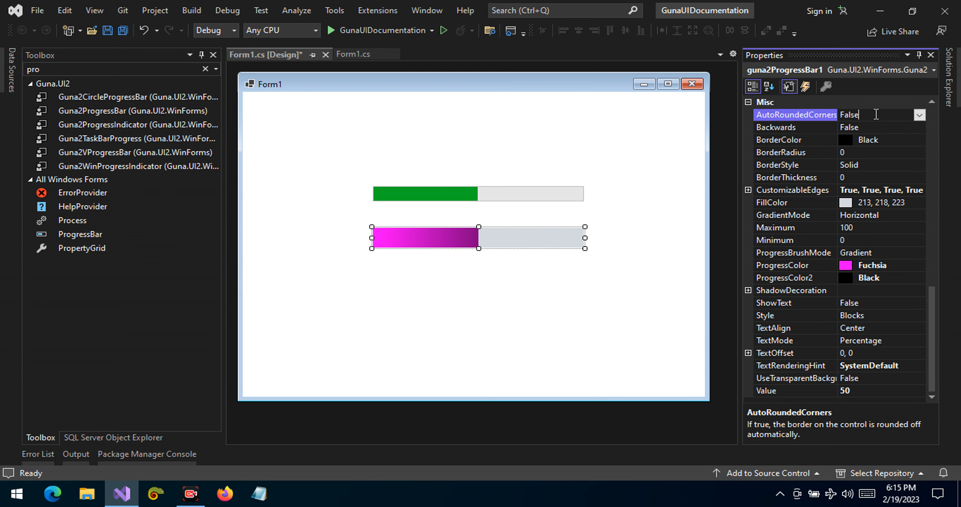
pyautogui.click(532, 319)
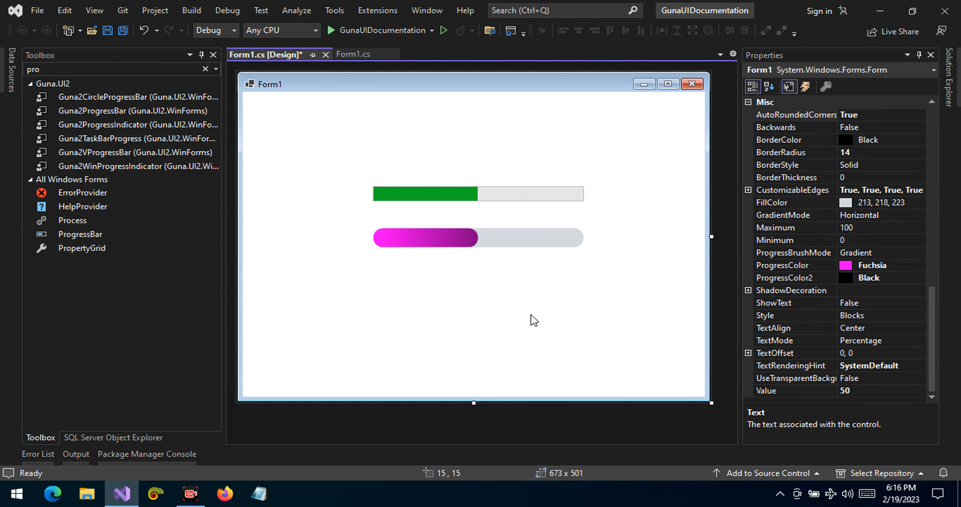
pyautogui.click(523, 239)
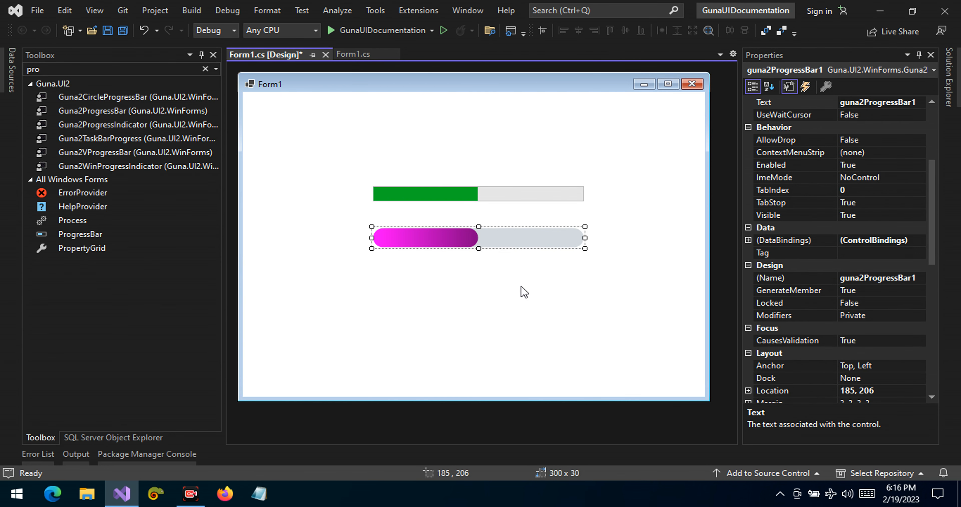
pyautogui.click(931, 186)
pyautogui.moveTo(932, 185); pyautogui.dragTo(954, 337)
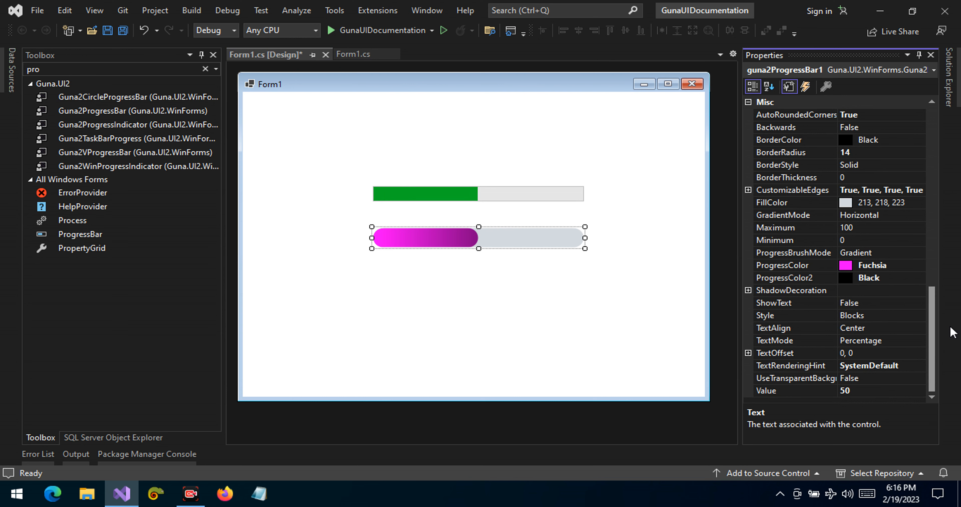
pyautogui.scroll(2, 858, 261)
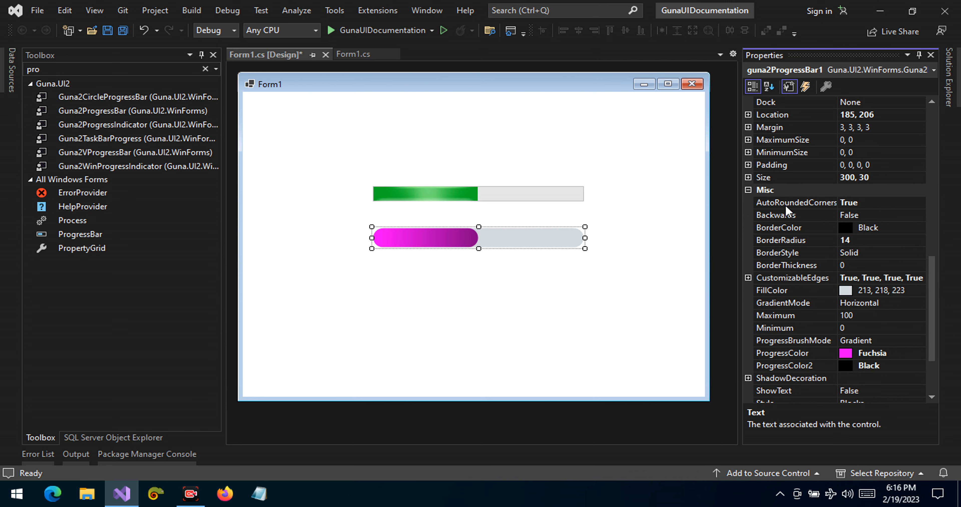
pyautogui.click(778, 235)
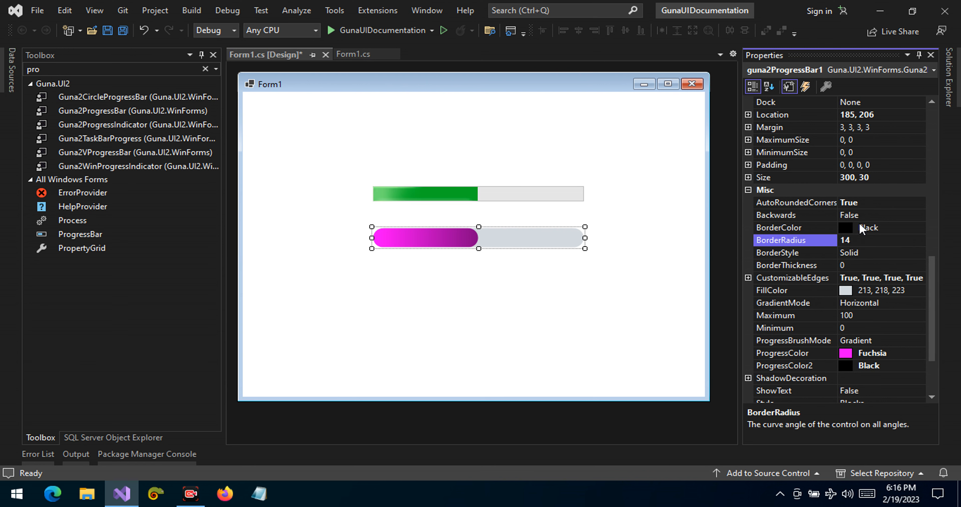
# Step: Switch AutoRoundedCorners to False and back to True to compare its effect on the BorderRadius
pyautogui.doubleClick(864, 203)
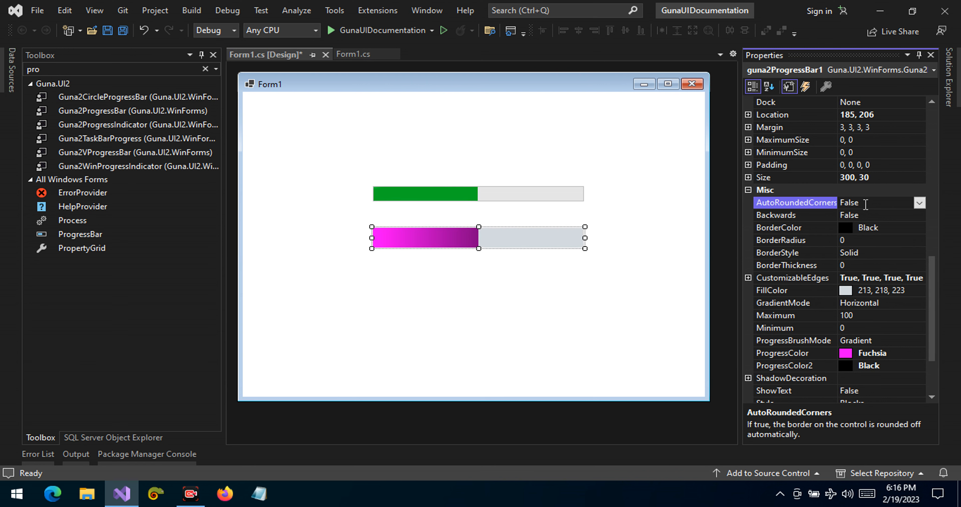
pyautogui.click(763, 243)
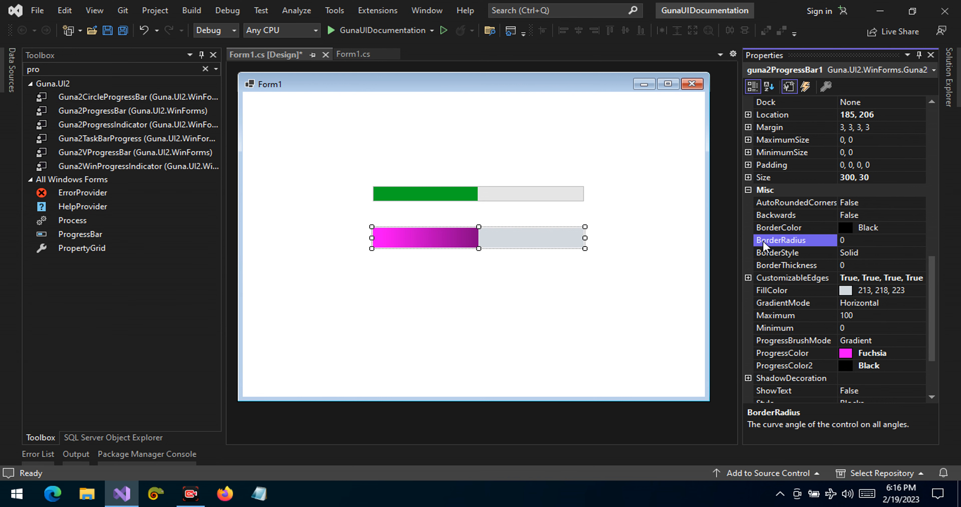
pyautogui.doubleClick(864, 204)
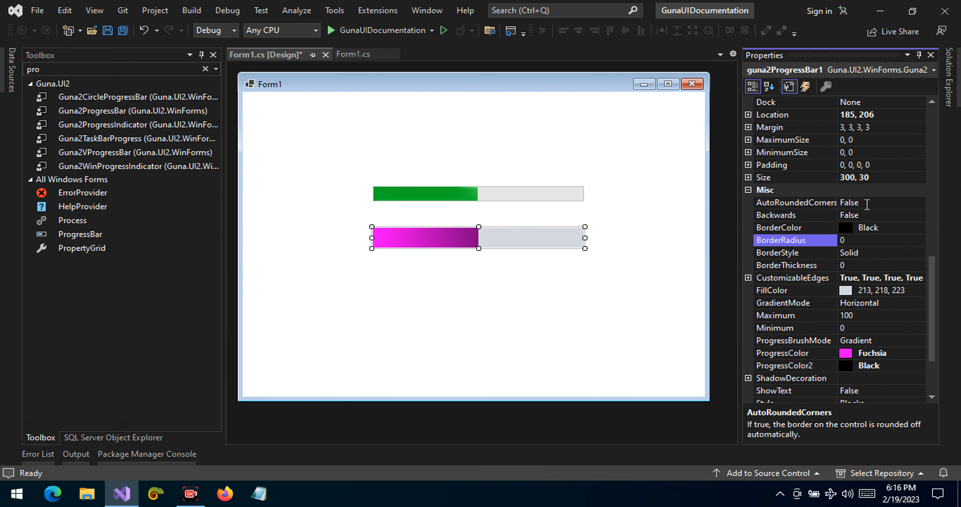
# Step: Set the Guna progress bar's BorderRadius to 9 and deselect the bar to check its corners
pyautogui.click(852, 239)
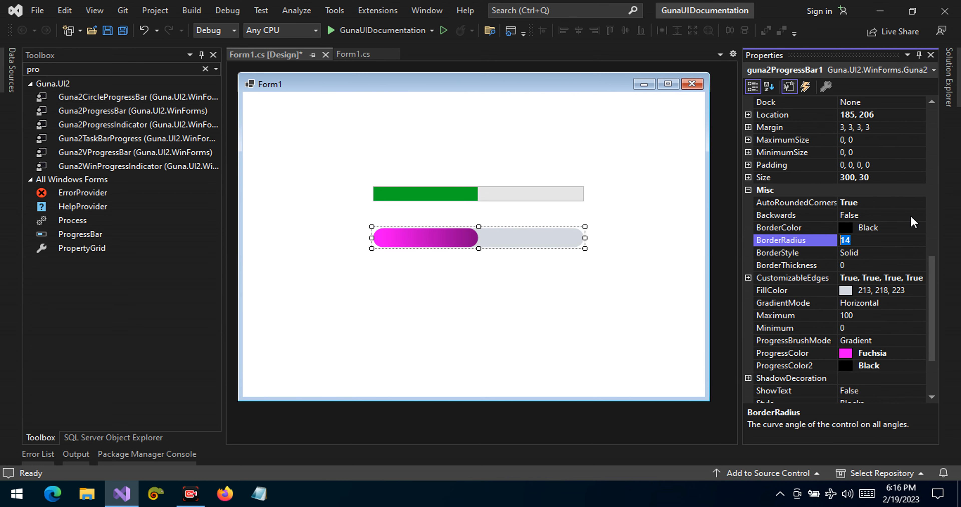
pyautogui.write('5')
pyautogui.press('BackSpace')
pyautogui.write('9')
pyautogui.press('Return')
pyautogui.click(491, 335)
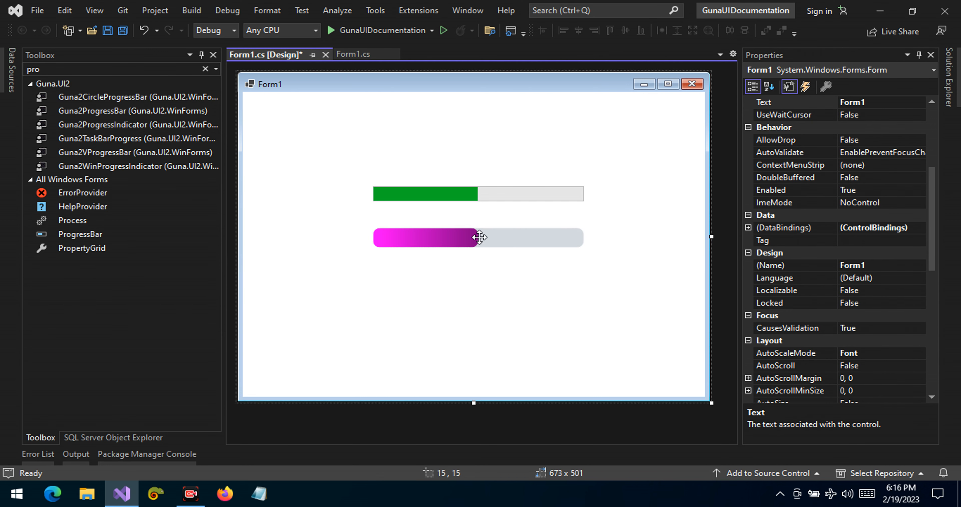
# Step: Reapply automatic corner rounding to the Guna progress bar by toggling AutoRoundedCorners back to True
pyautogui.click(472, 237)
pyautogui.moveTo(932, 208); pyautogui.dragTo(952, 392)
pyautogui.scroll(1, 885, 195)
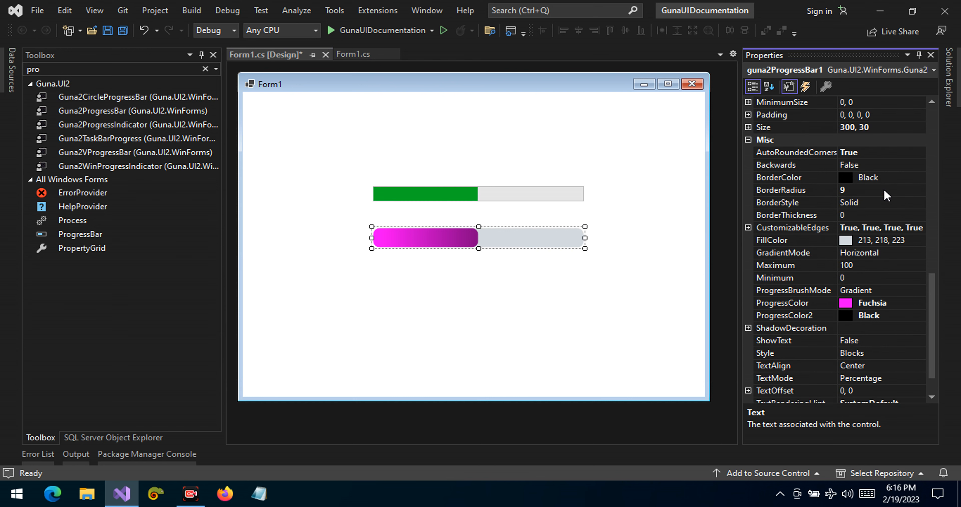
pyautogui.click(875, 153)
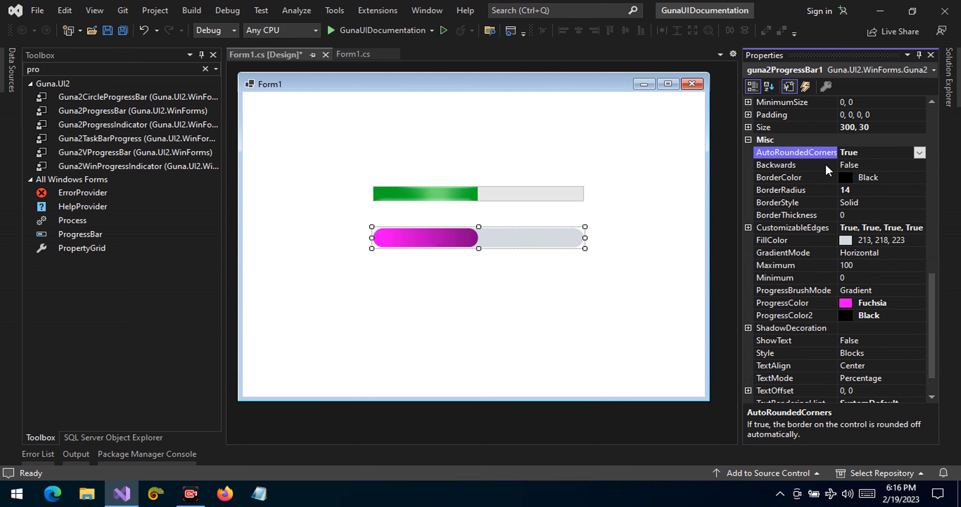
# Step: Set the Guna progress bar's BorderThickness to 1 and inspect the black outline on the form
pyautogui.click(869, 216)
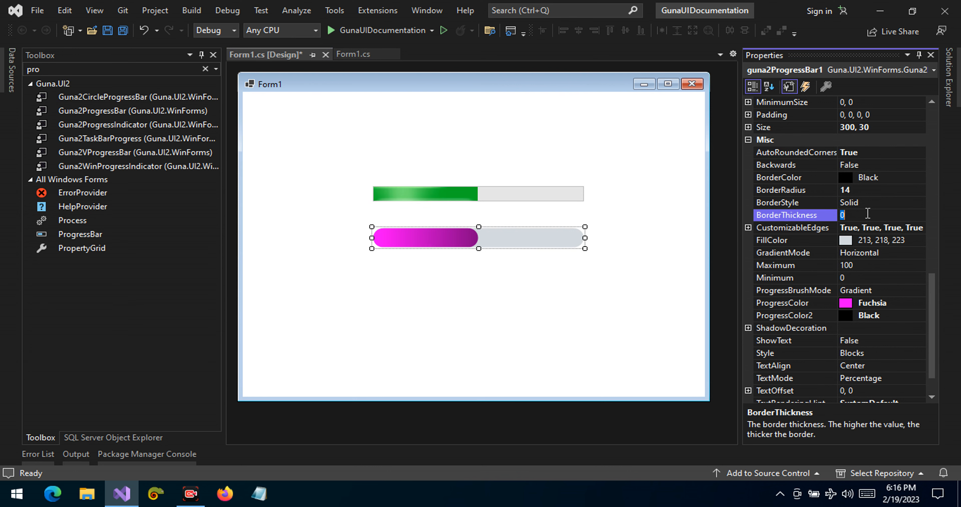
pyautogui.write('1')
pyautogui.press('Return')
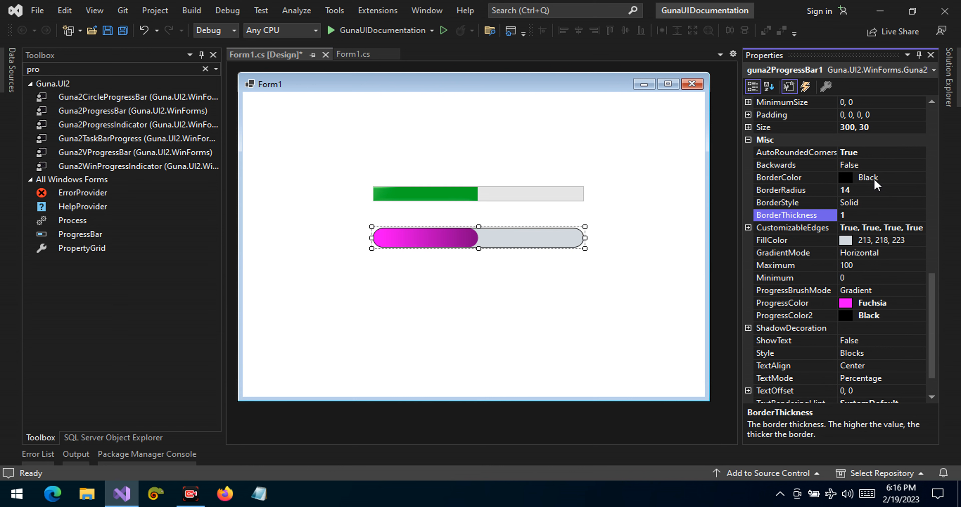
pyautogui.click(919, 178)
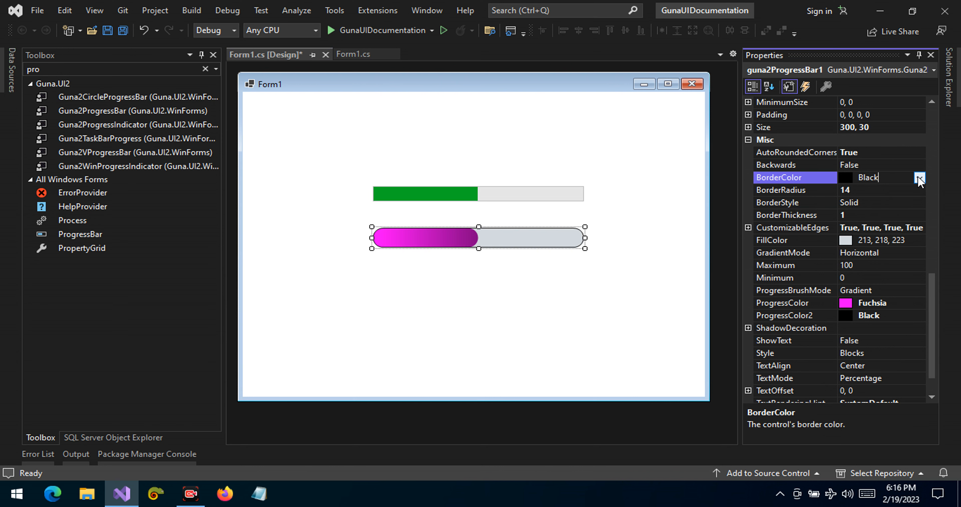
pyautogui.click(390, 311)
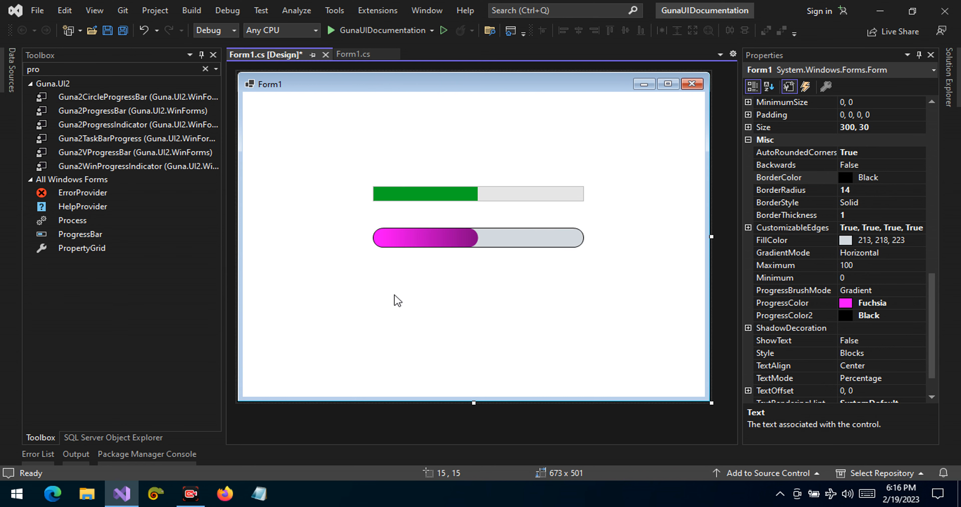
pyautogui.click(429, 238)
pyautogui.click(402, 337)
# Step: Reselect the Guna progress bar and set its BorderThickness to 2
pyautogui.click(429, 240)
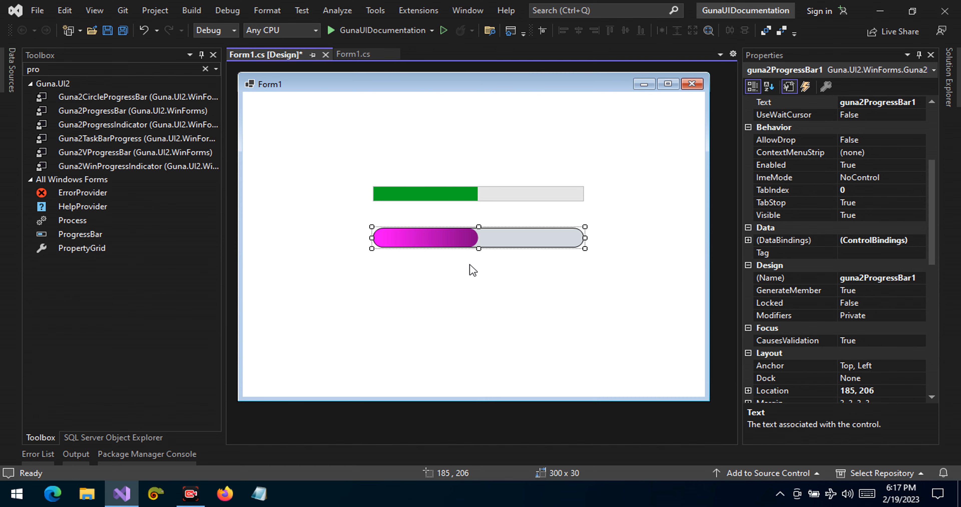
pyautogui.moveTo(932, 176); pyautogui.dragTo(931, 308)
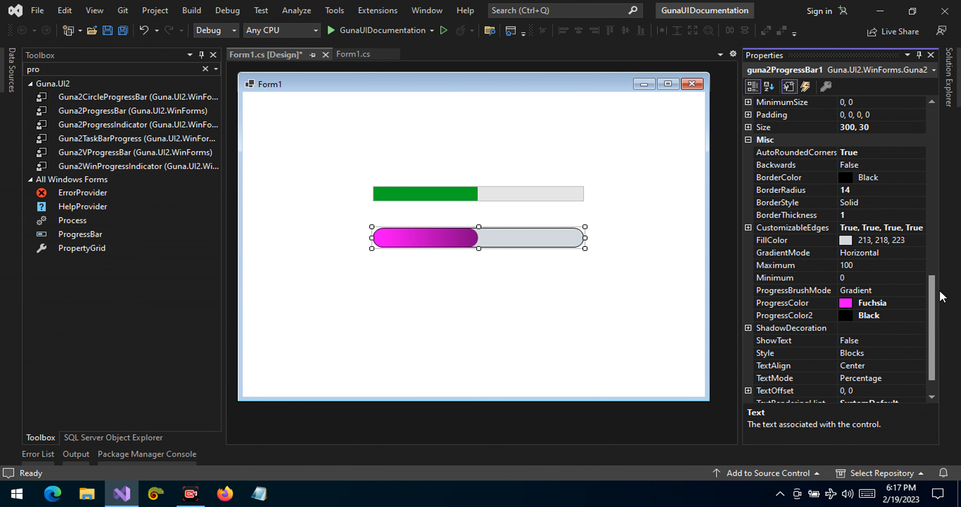
pyautogui.click(850, 216)
pyautogui.write('2')
pyautogui.press('Return')
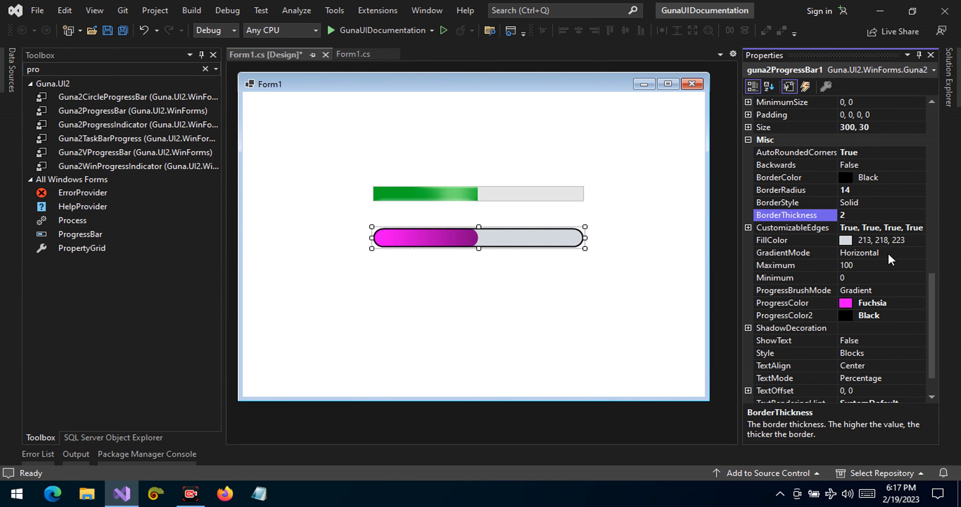
# Step: Set the Guna progress bar's FillColor to Black from the custom palette
pyautogui.click(900, 239)
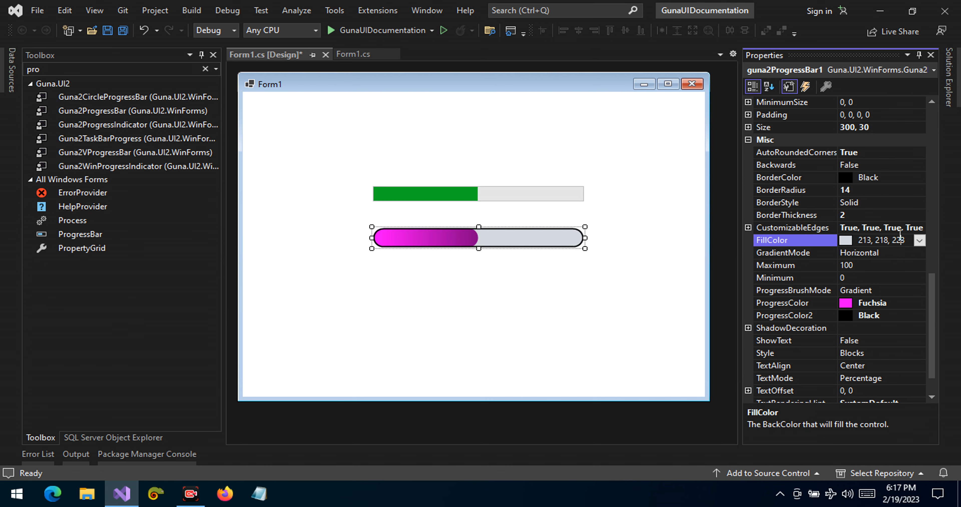
pyautogui.click(920, 241)
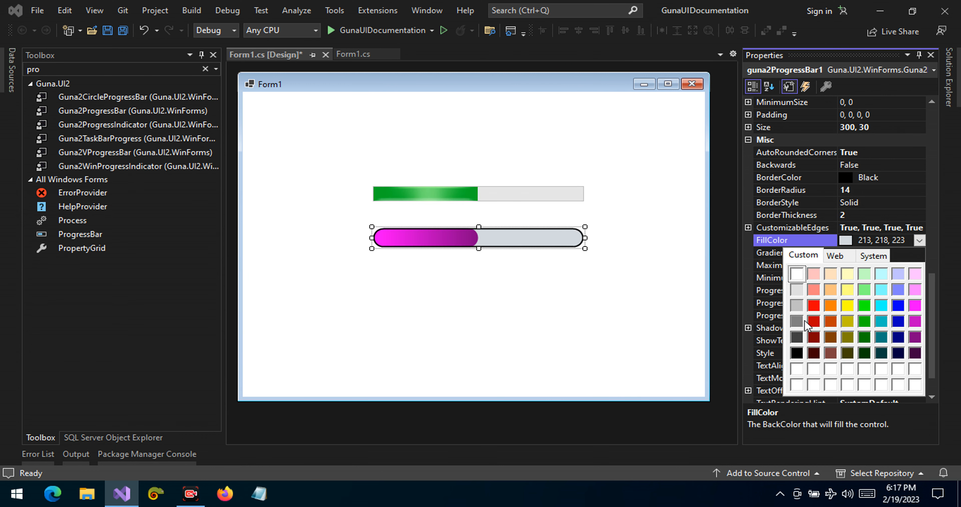
pyautogui.click(796, 352)
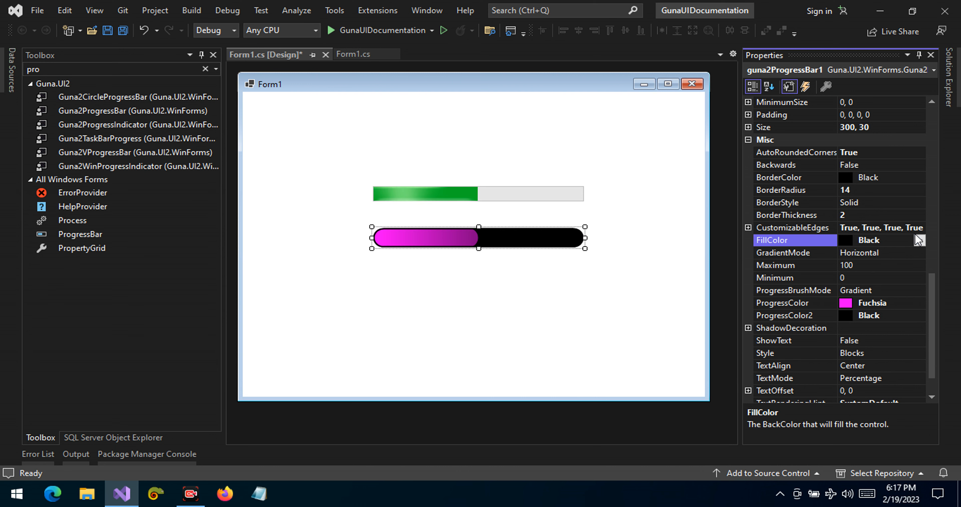
# Step: Set the Guna progress bar's FillColor to White from the custom palette
pyautogui.click(920, 241)
pyautogui.click(802, 255)
pyautogui.click(799, 271)
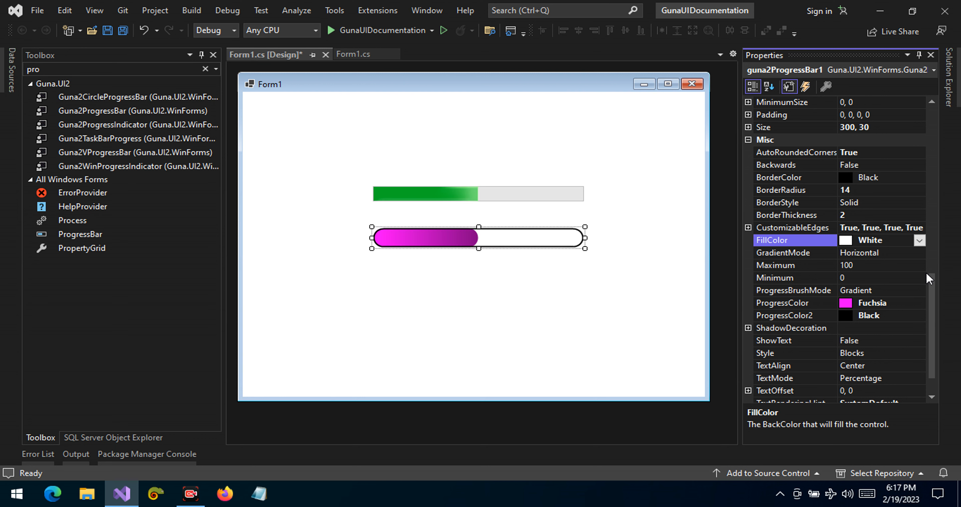
# Step: Try the Vertical, ForwardDiagonal and BackwardDiagonal options for the Guna progress bar's GradientMode, then return it to Horizontal
pyautogui.click(907, 249)
pyautogui.click(918, 254)
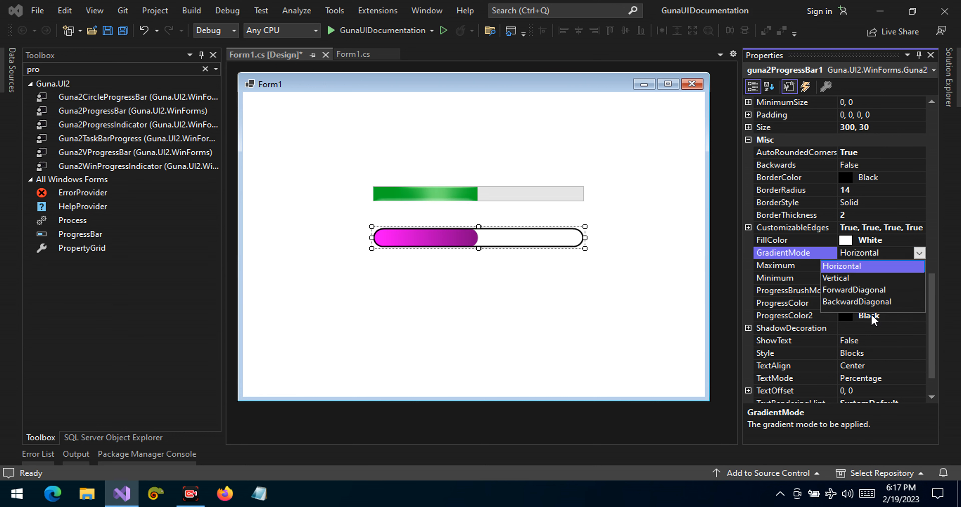
pyautogui.click(862, 276)
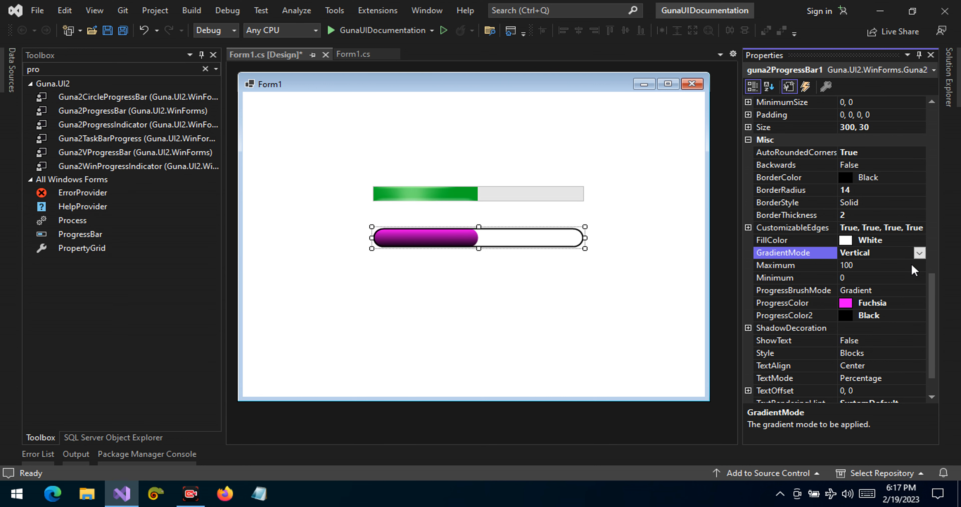
pyautogui.click(920, 254)
pyautogui.click(880, 290)
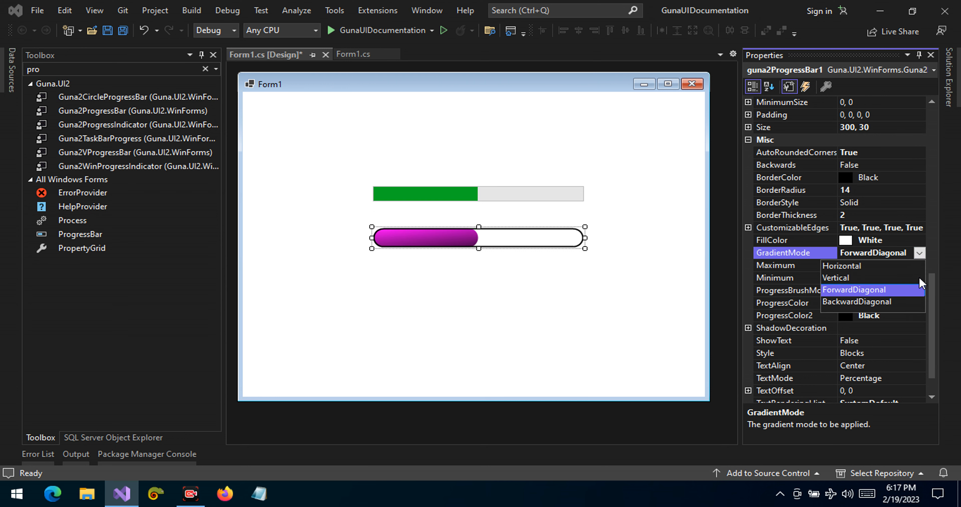
pyautogui.click(901, 302)
pyautogui.click(918, 253)
pyautogui.click(869, 269)
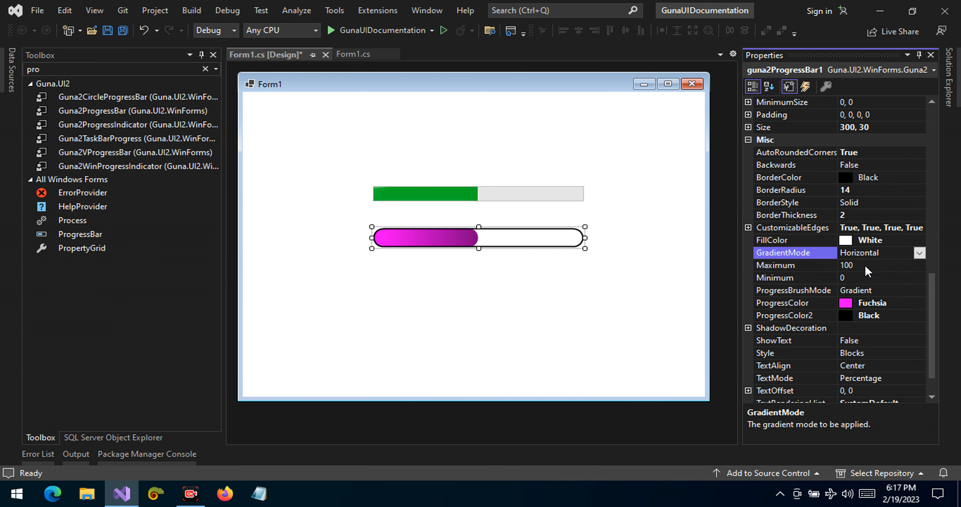
# Step: Set the Guna progress bar's ProgressColor to Lime from the custom palette
pyautogui.click(876, 303)
pyautogui.click(919, 303)
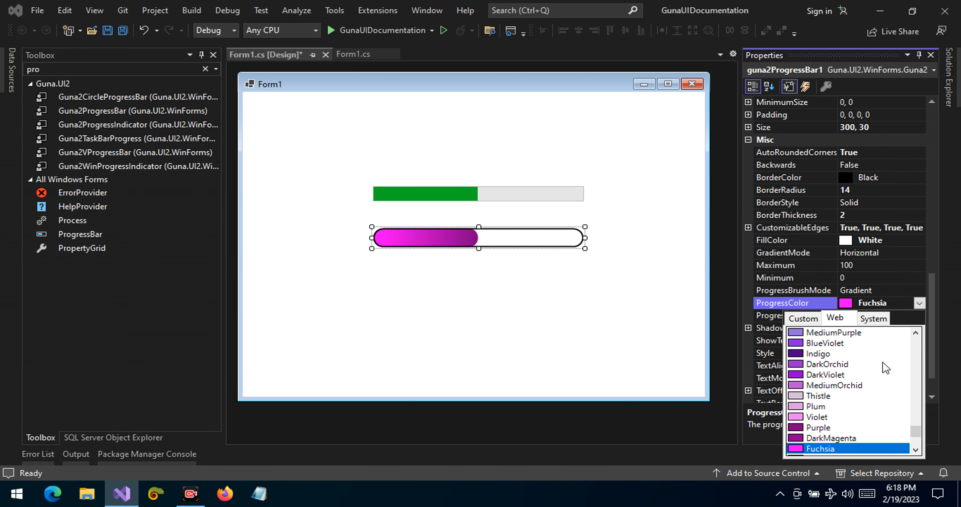
pyautogui.click(801, 322)
pyautogui.click(919, 304)
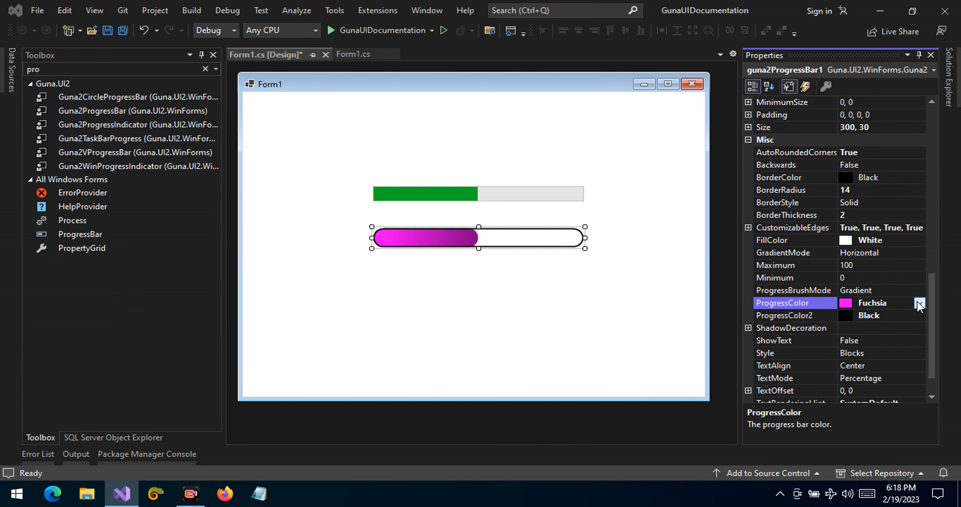
pyautogui.click(910, 306)
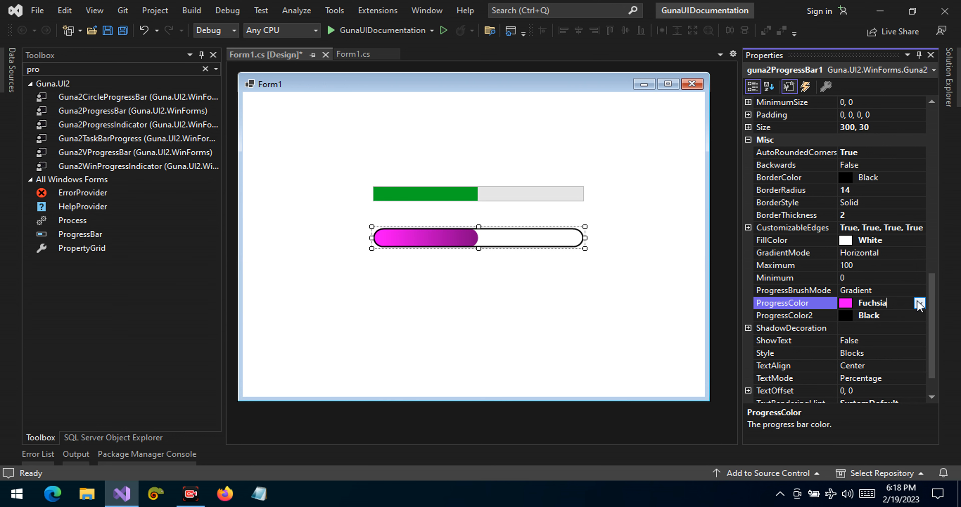
pyautogui.click(919, 303)
pyautogui.click(805, 323)
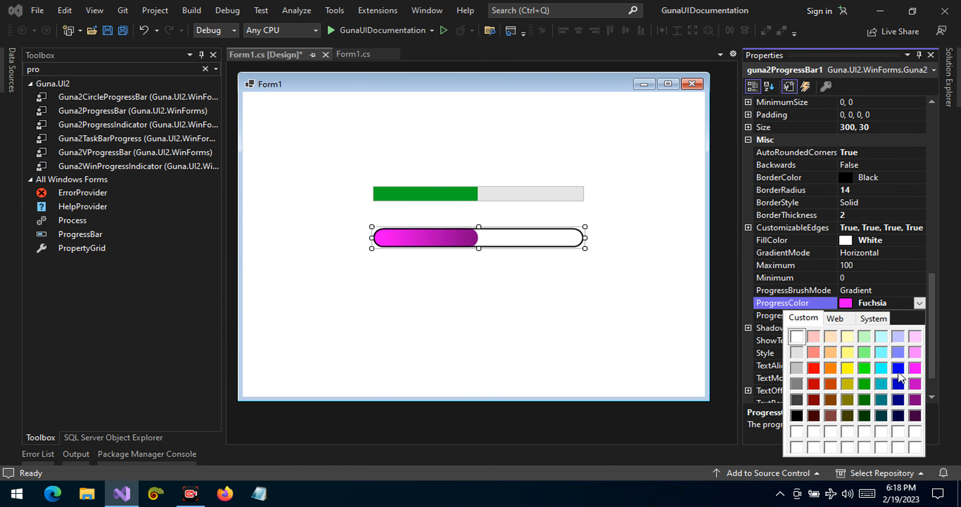
pyautogui.click(861, 368)
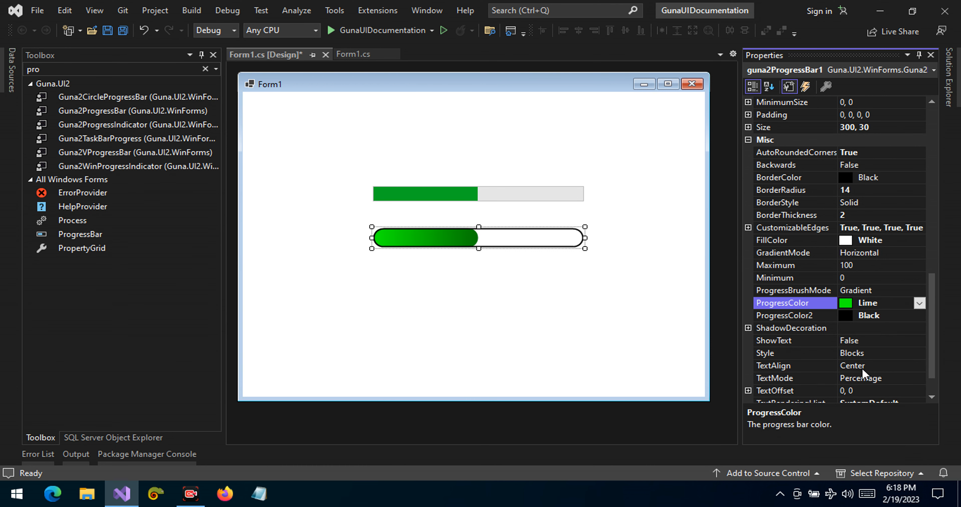
# Step: Set the Guna progress bar's ProgressColor2 to Blue from the custom palette
pyautogui.click(910, 316)
pyautogui.click(919, 316)
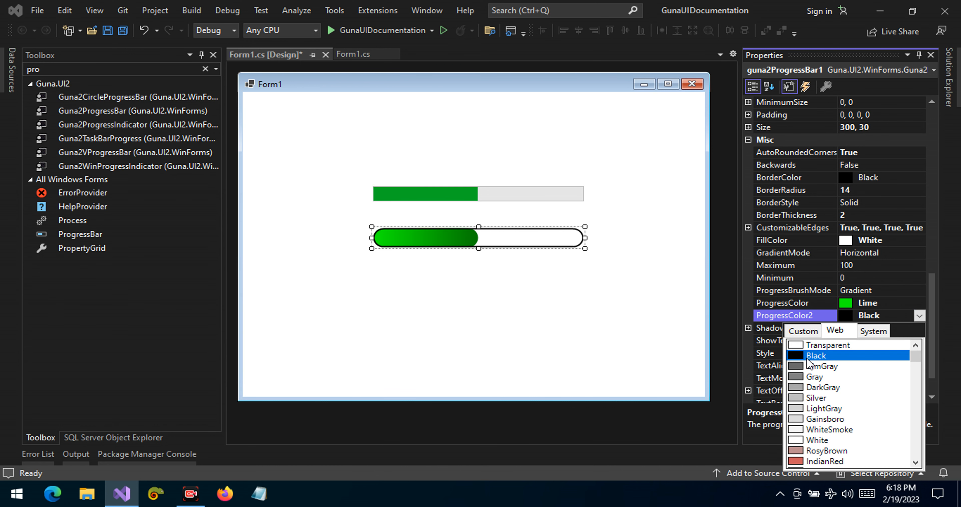
pyautogui.click(806, 356)
pyautogui.click(919, 316)
pyautogui.click(803, 330)
pyautogui.click(896, 380)
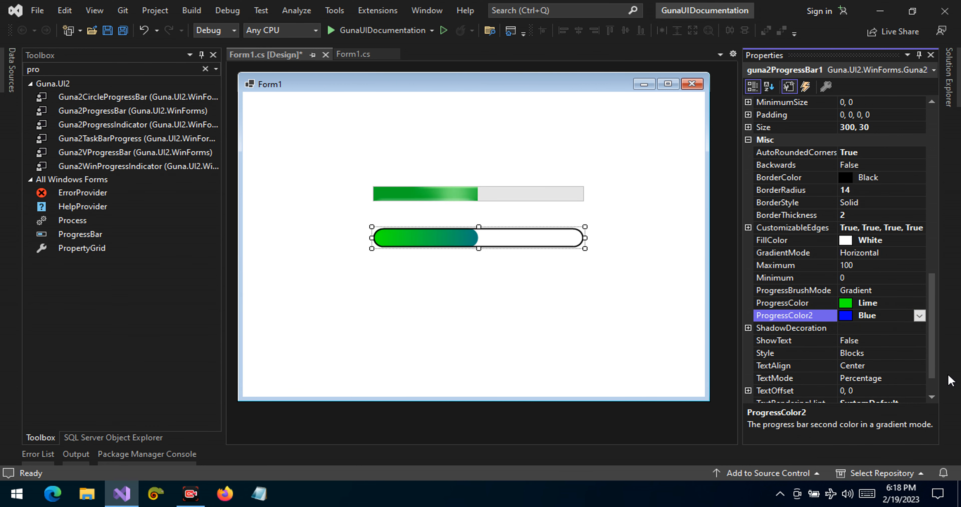
# Step: Set the Guna progress bar's Value to 75
pyautogui.scroll(-1, 884, 399)
pyautogui.click(882, 391)
pyautogui.write('75')
pyautogui.press('Return')
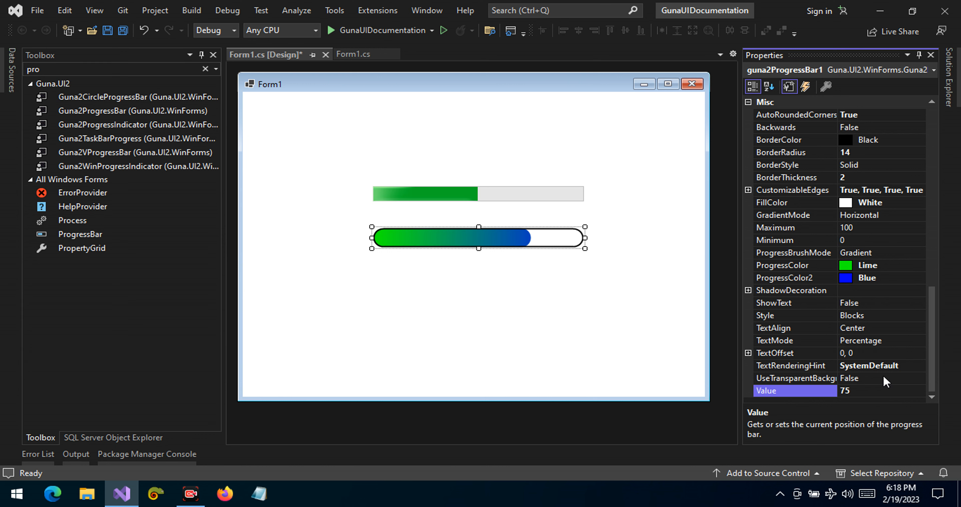
# Step: Compare the Continuous and Marquee options for the Guna progress bar's Style and leave it on Continuous
pyautogui.click(831, 344)
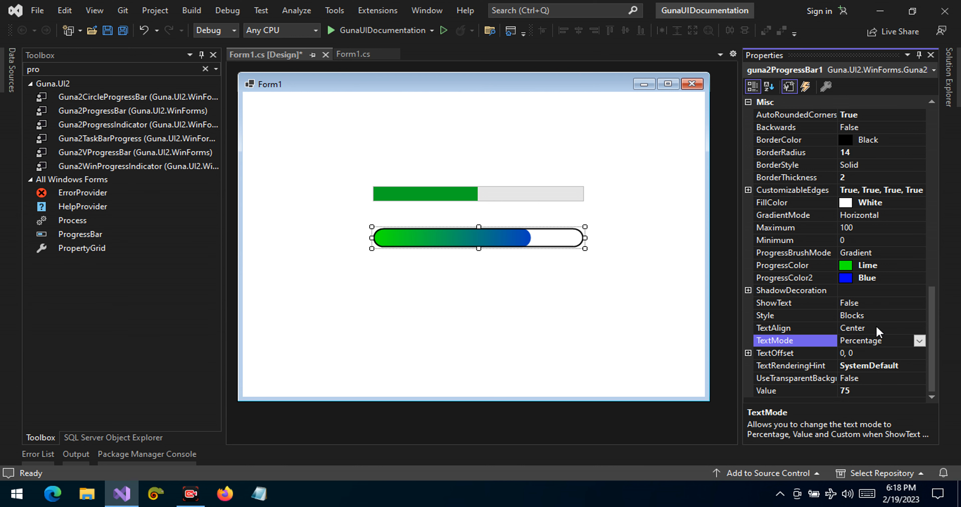
pyautogui.click(877, 317)
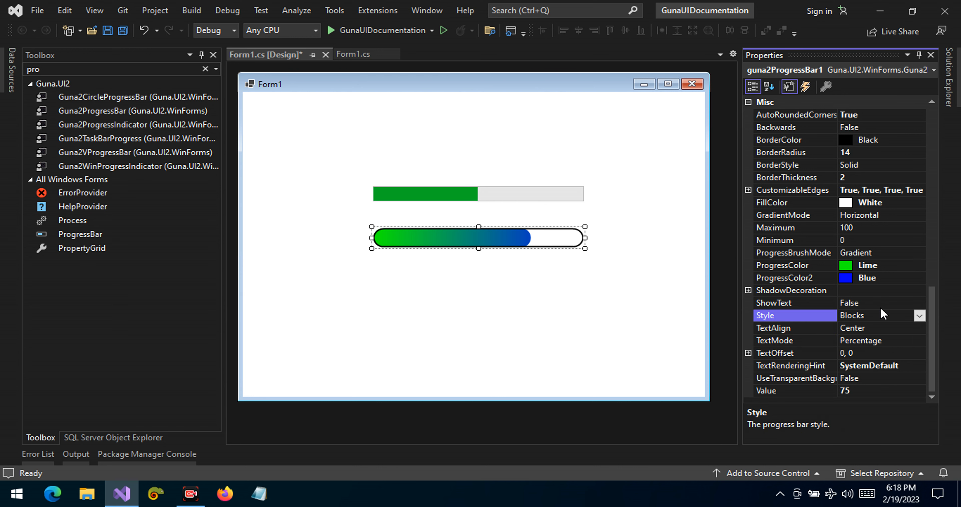
pyautogui.click(920, 316)
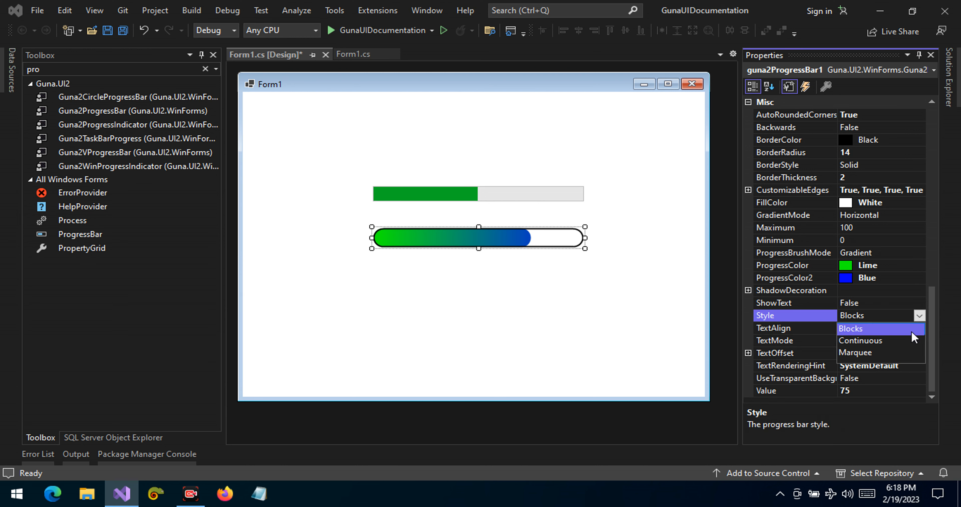
pyautogui.click(905, 341)
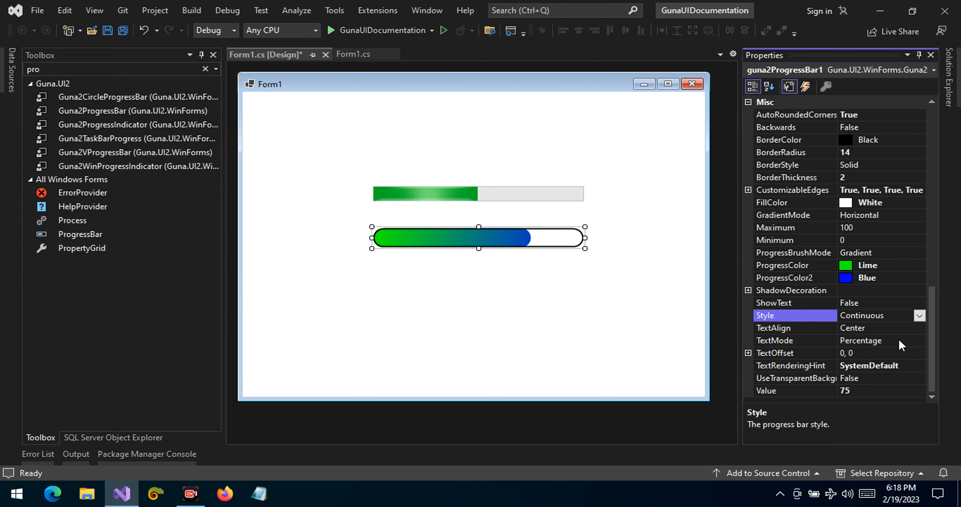
pyautogui.click(920, 316)
pyautogui.click(899, 353)
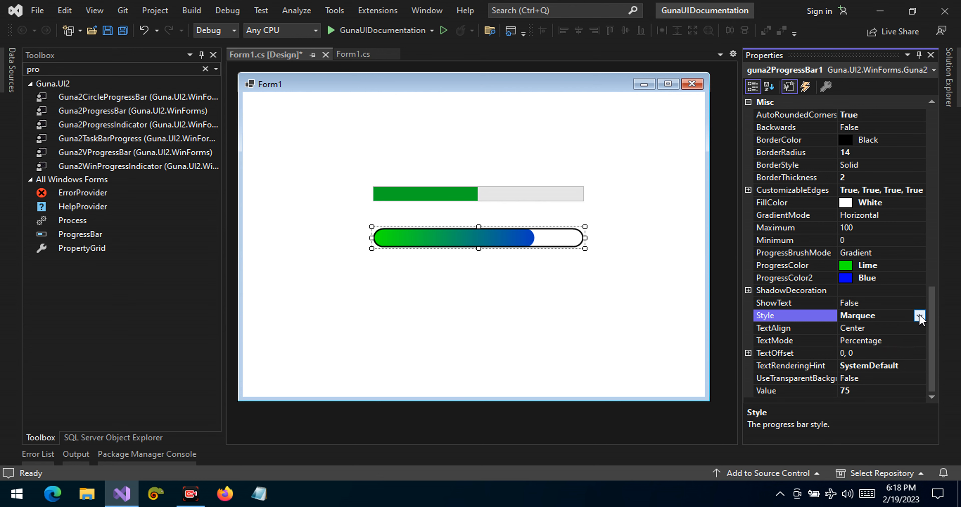
pyautogui.click(920, 317)
pyautogui.click(899, 342)
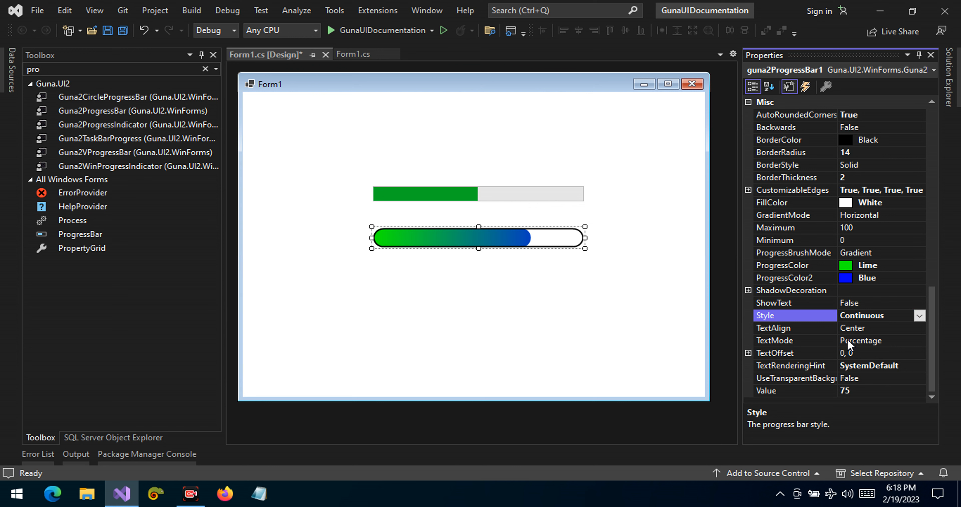
pyautogui.click(873, 329)
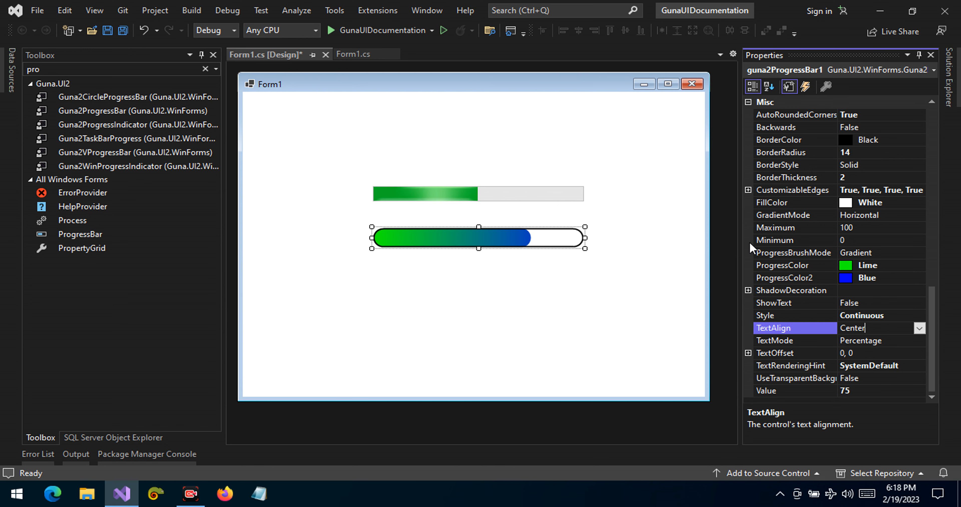
# Step: Set the Guna progress bar's Maximum to 200
pyautogui.click(846, 228)
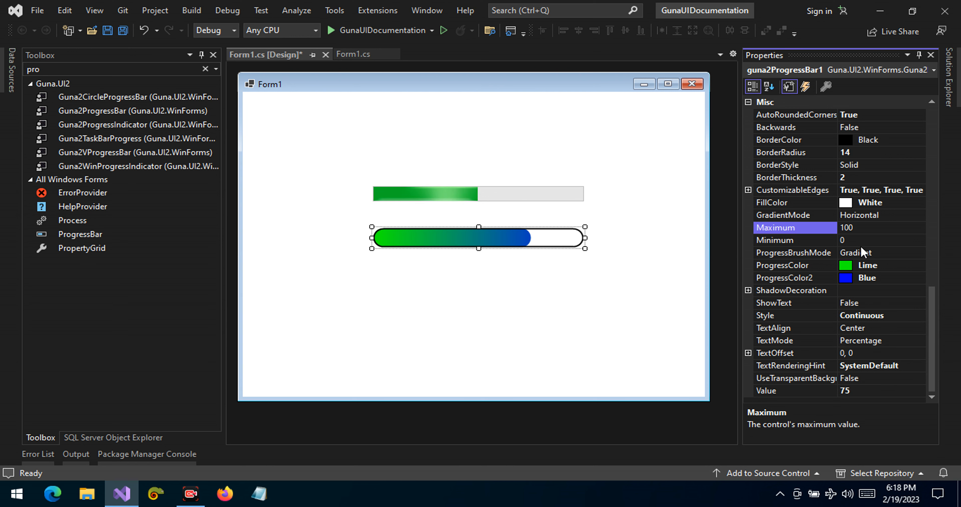
pyautogui.click(817, 228)
pyautogui.write('200')
pyautogui.press('Return')
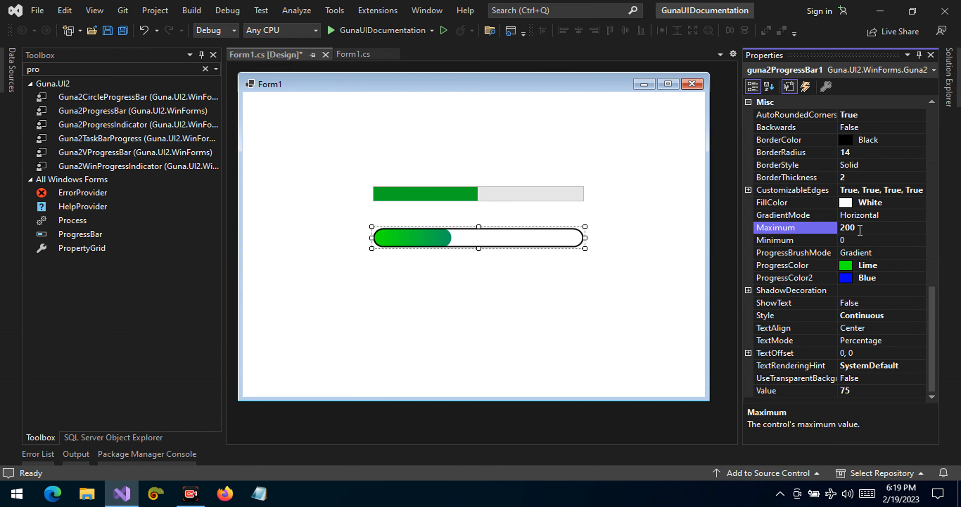
# Step: Set the Guna progress bar's Maximum to 150
pyautogui.click(817, 232)
pyautogui.write('175')
pyautogui.doubleClick(847, 230)
pyautogui.press('Return')
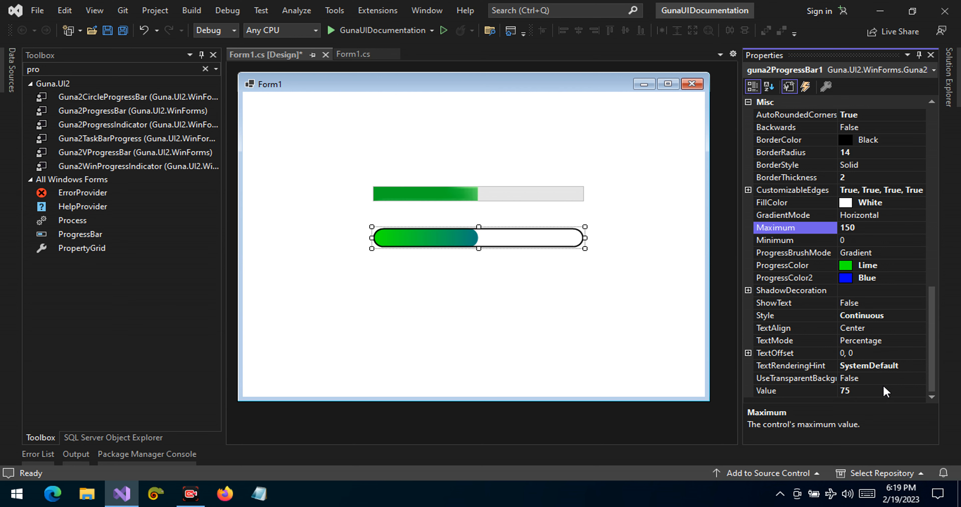
# Step: Set the Guna progress bar's ProgressColor2 to a reddish colour from the custom palette
pyautogui.click(901, 279)
pyautogui.click(919, 278)
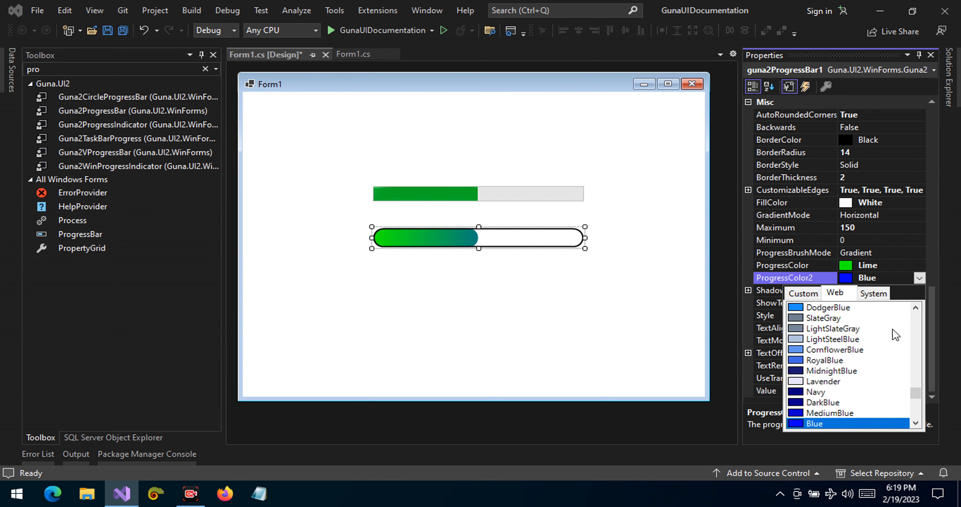
pyautogui.click(802, 294)
pyautogui.click(814, 343)
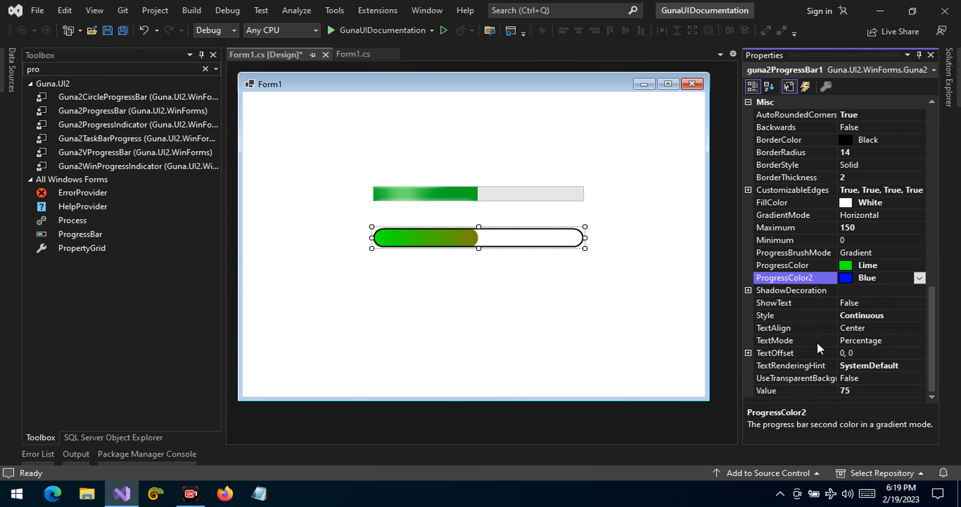
# Step: Set the Guna progress bar's ProgressColor to MediumSpringGreen and its ProgressColor2 to Fuchsia
pyautogui.click(887, 265)
pyautogui.click(920, 265)
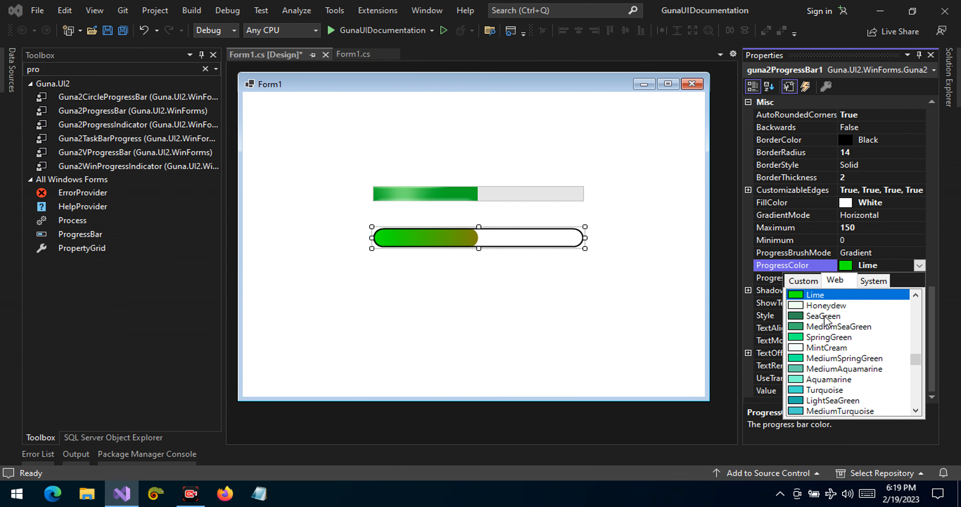
pyautogui.click(816, 359)
pyautogui.click(919, 278)
pyautogui.click(919, 279)
pyautogui.click(803, 293)
pyautogui.click(913, 346)
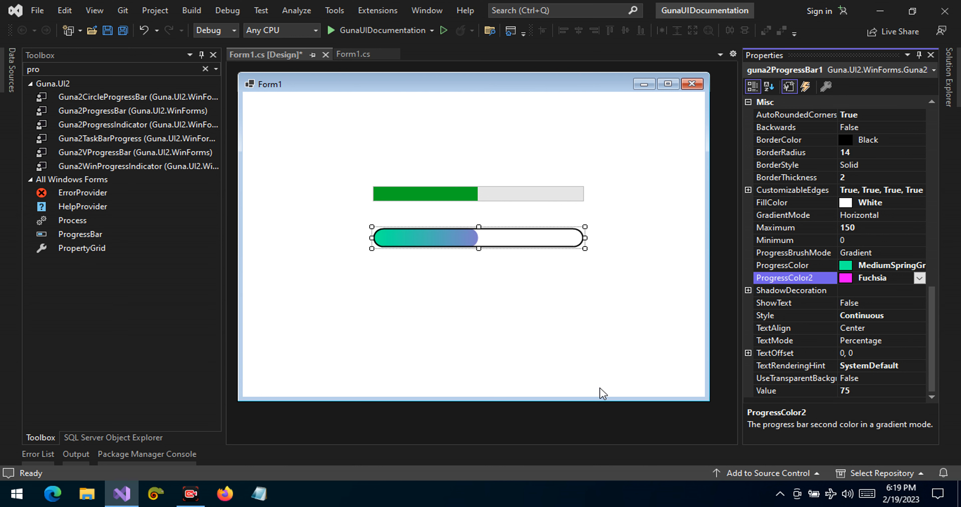
# Step: Compare the Solid, SolidTransition and Gradient options for the Guna progress bar's ProgressBrushMode and leave it on SolidTransition
pyautogui.click(890, 218)
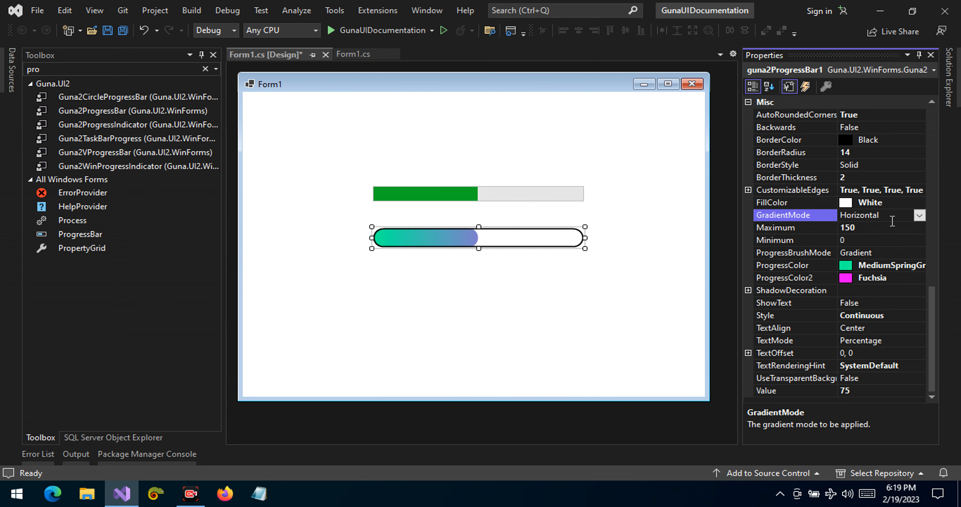
pyautogui.click(870, 151)
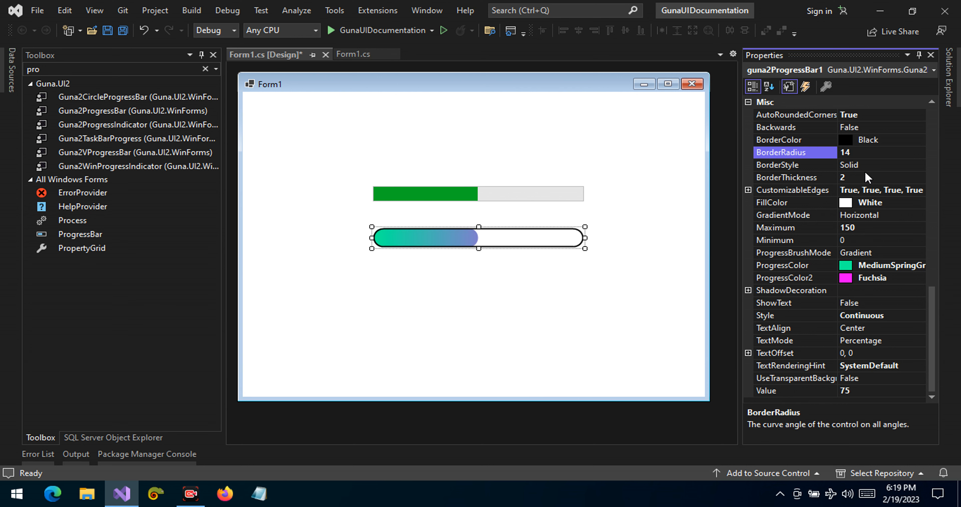
pyautogui.click(873, 253)
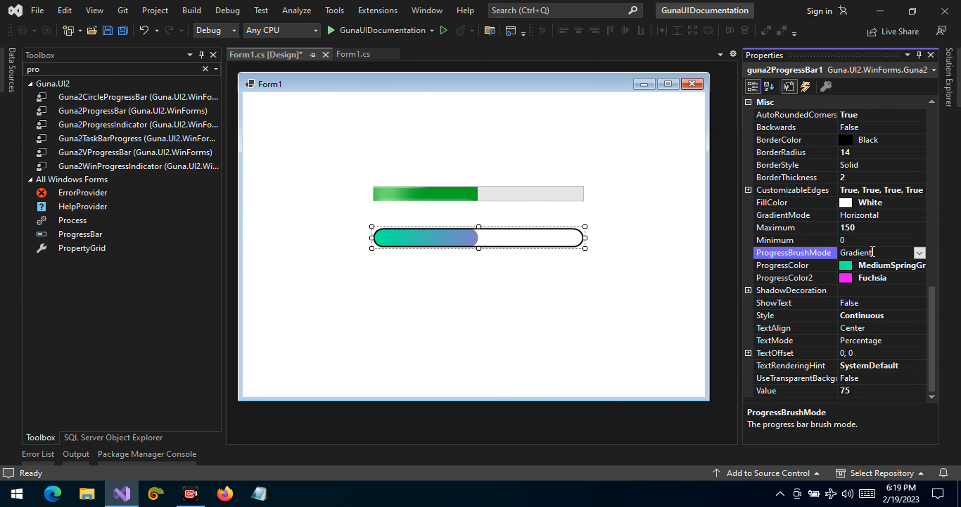
pyautogui.click(919, 254)
pyautogui.click(897, 275)
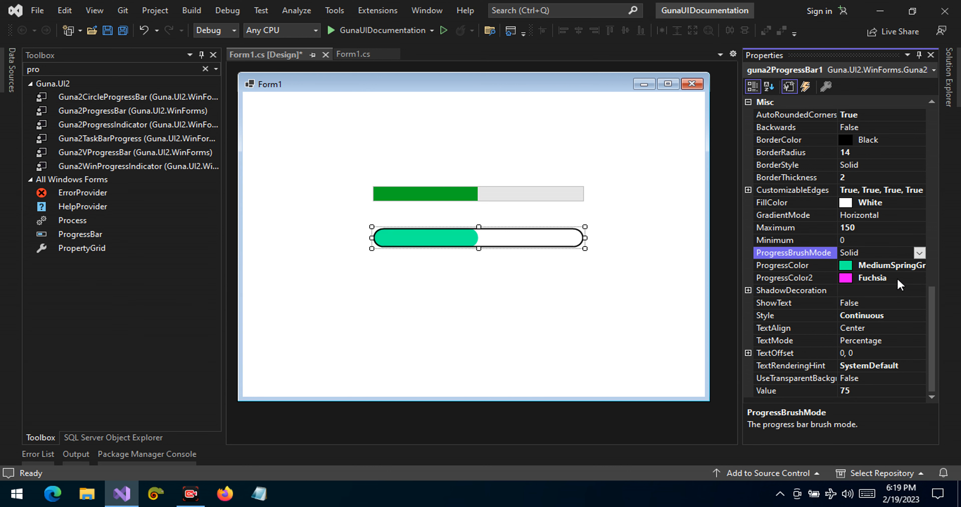
pyautogui.click(919, 253)
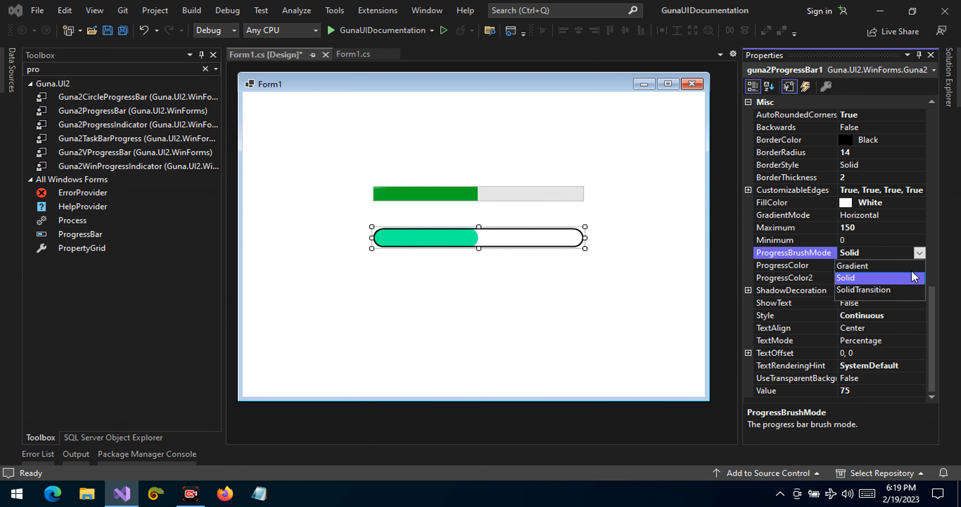
pyautogui.click(887, 292)
pyautogui.click(919, 253)
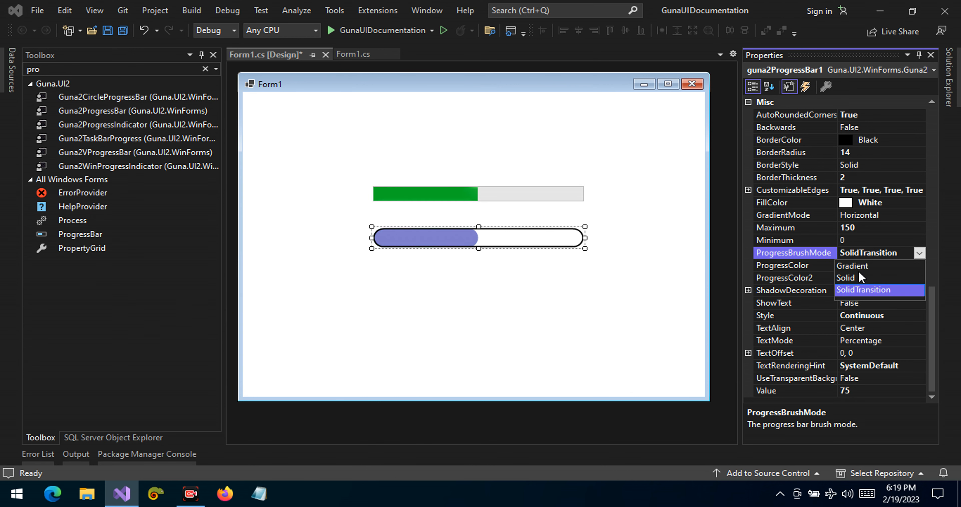
pyautogui.click(860, 265)
pyautogui.click(919, 253)
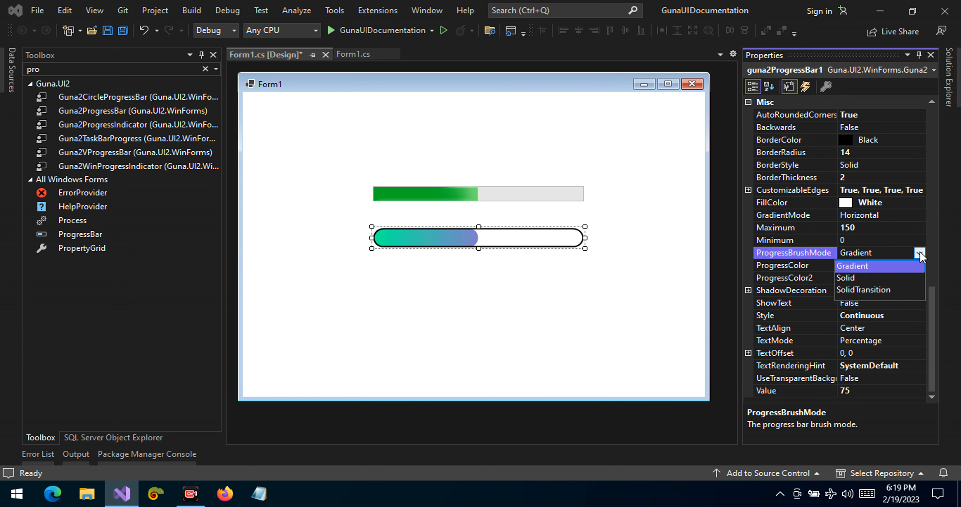
pyautogui.click(887, 292)
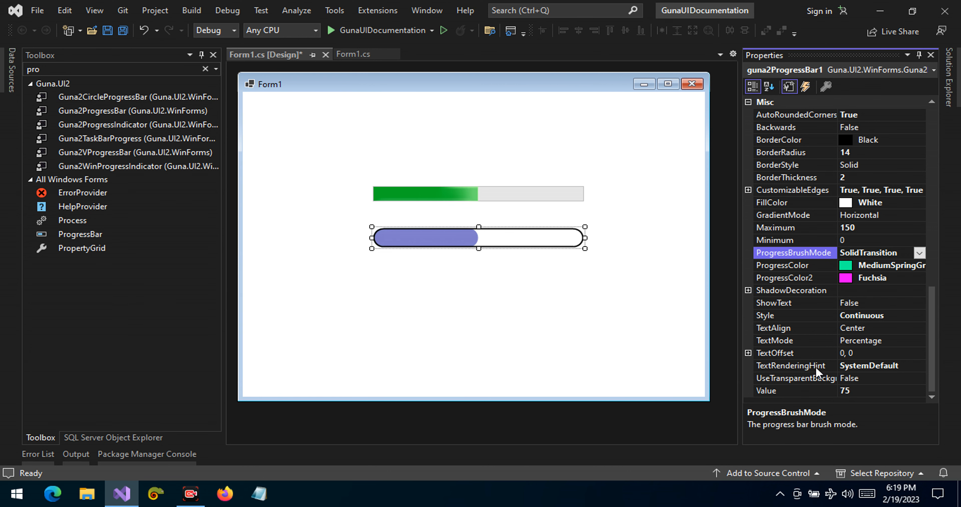
# Step: Run the project to examine both progress bars on the live form, and close the form
pyautogui.click(895, 390)
pyautogui.click(542, 319)
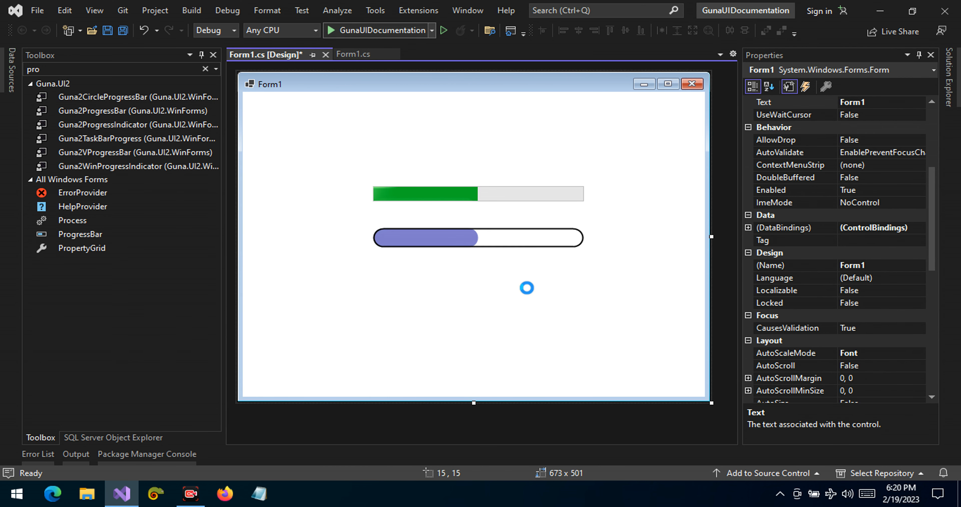
pyautogui.press('F5')
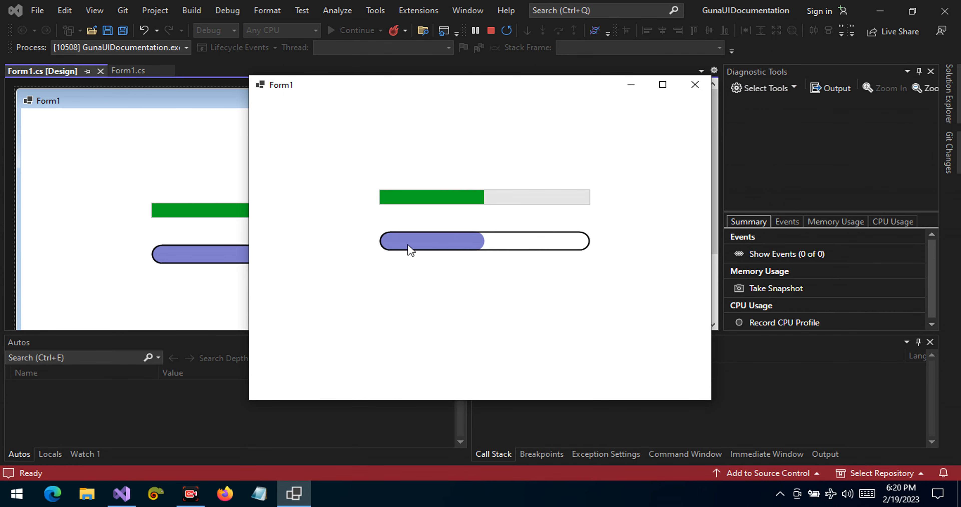
pyautogui.click(695, 90)
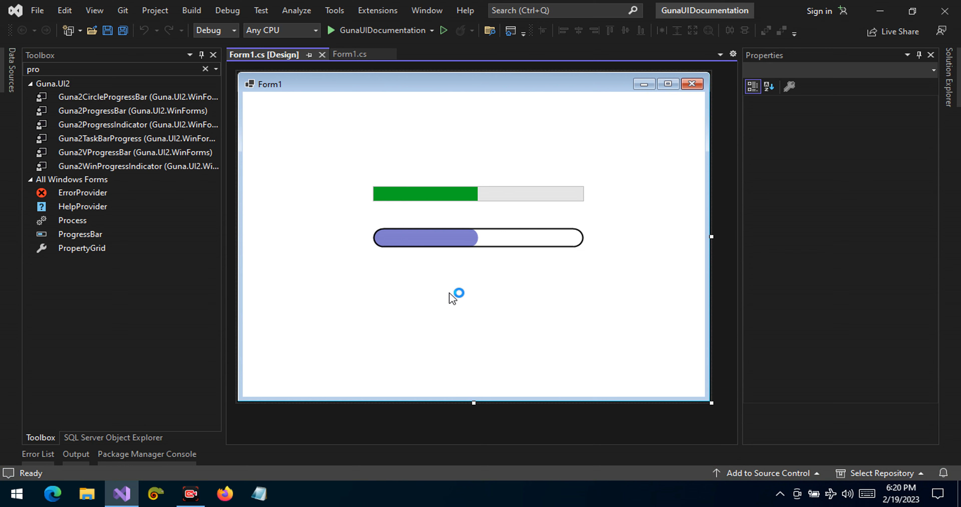
# Step: Set the Guna progress bar's Style to Marquee
pyautogui.click(469, 245)
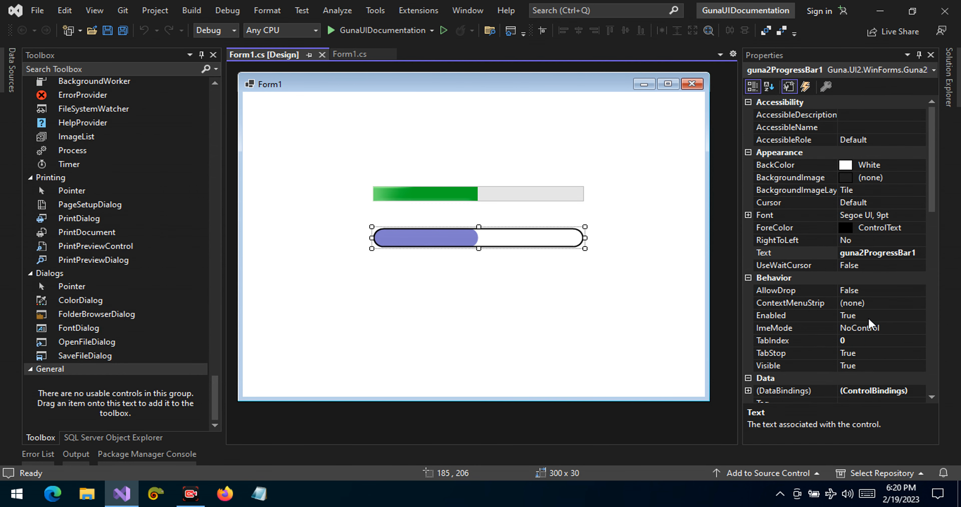
pyautogui.click(934, 281)
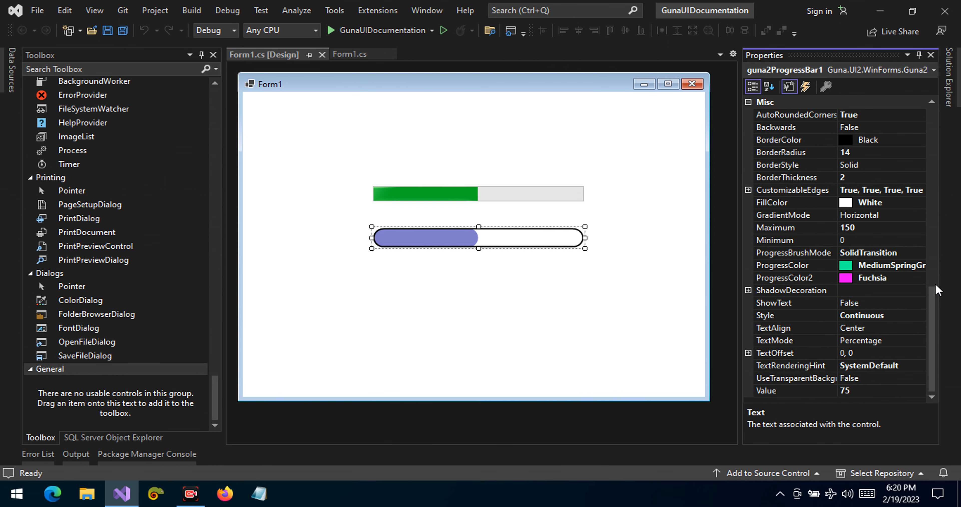
pyautogui.click(920, 316)
pyautogui.click(919, 316)
pyautogui.click(905, 352)
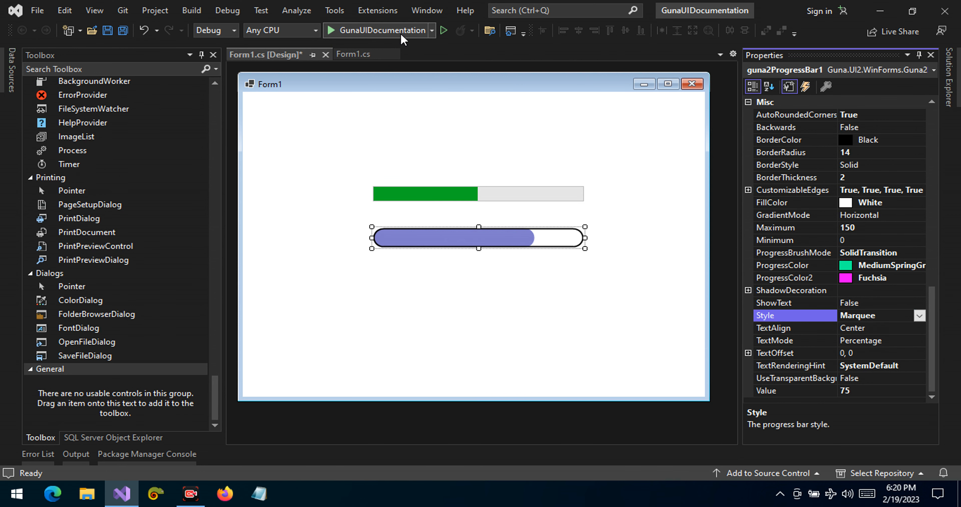